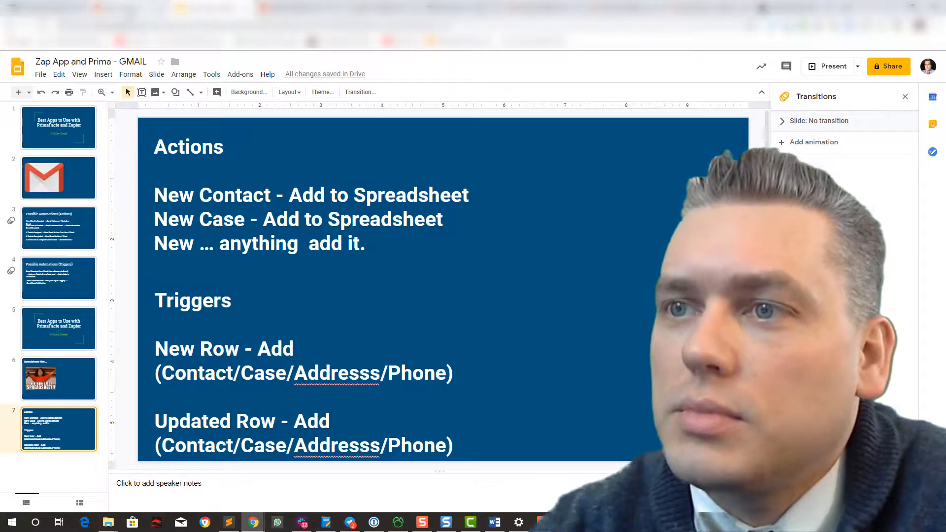
- Switch to Zapier and open the Zapier Testing - Functionality - BETA folder from the dashboard
left_click(124, 8)
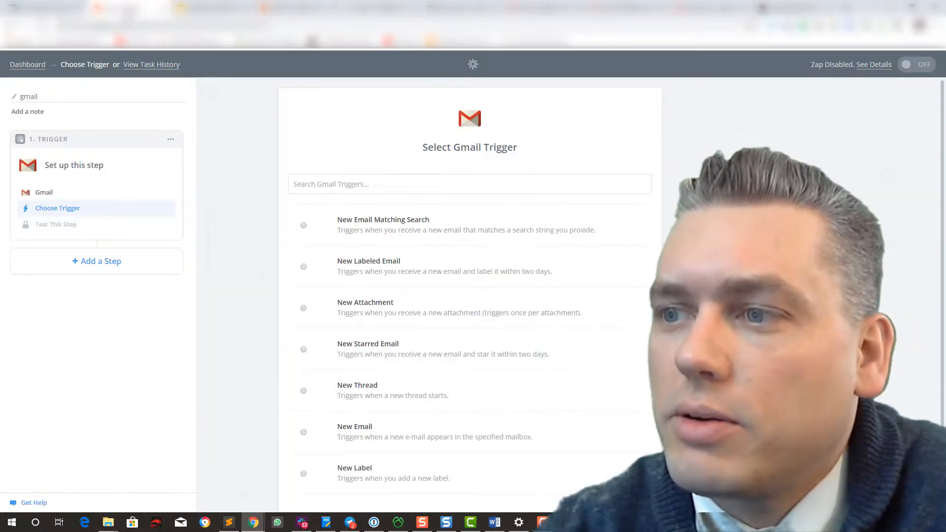
left_click(33, 69)
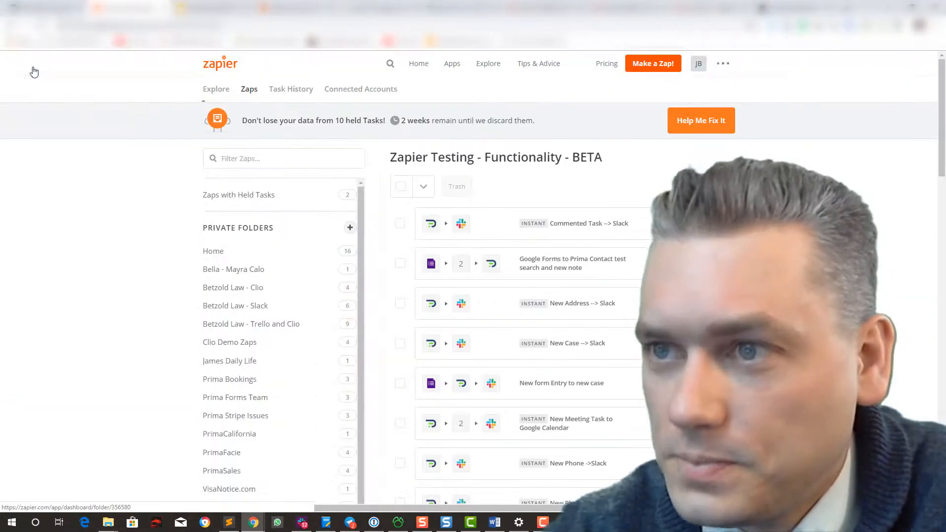
scroll(144, 298, "down", 2)
scroll(220, 422, "down", 5)
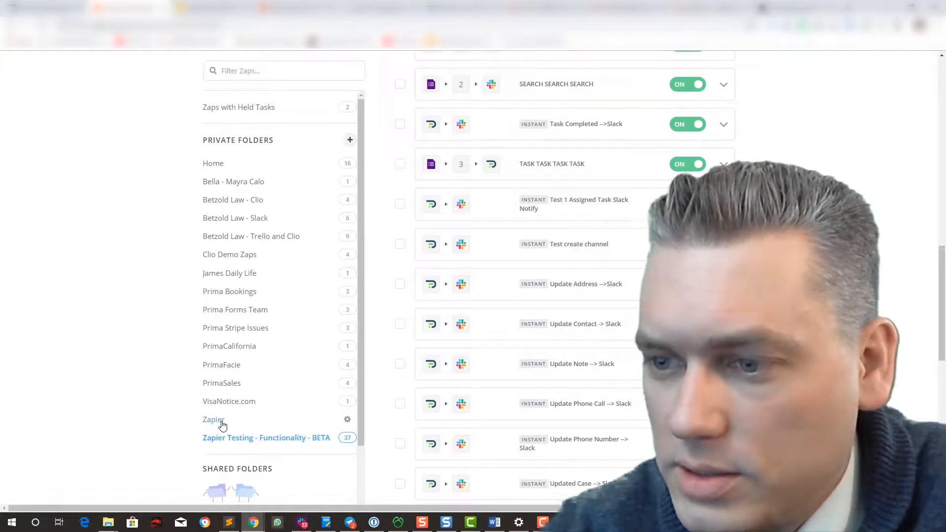
left_click(220, 420)
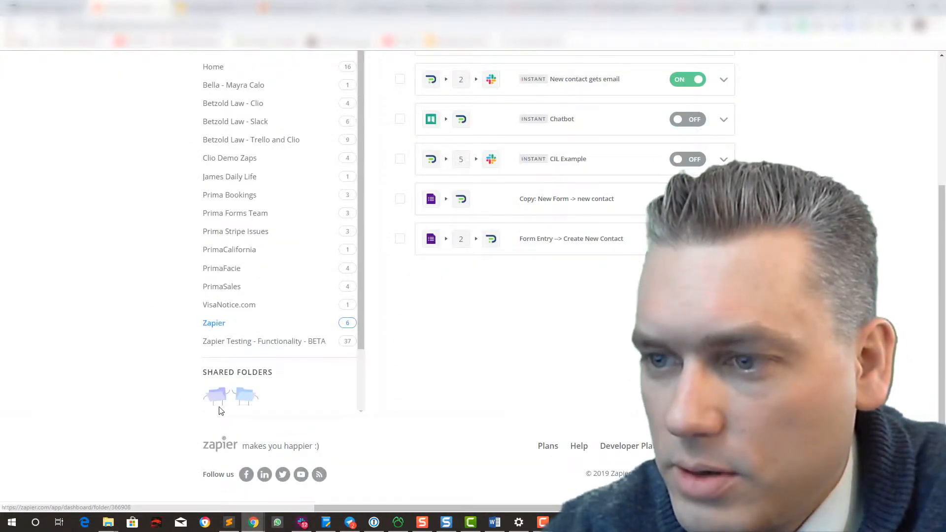
left_click(223, 339)
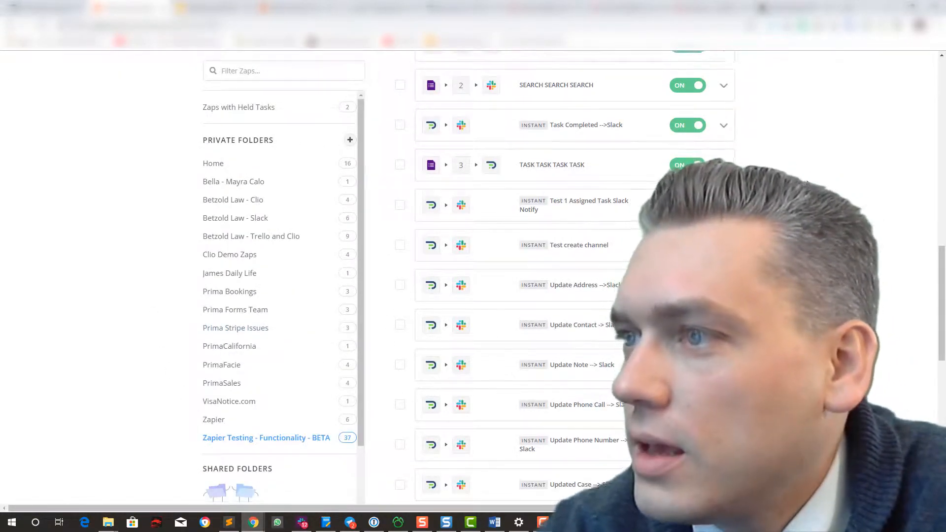
scroll(692, 137, "up", 20)
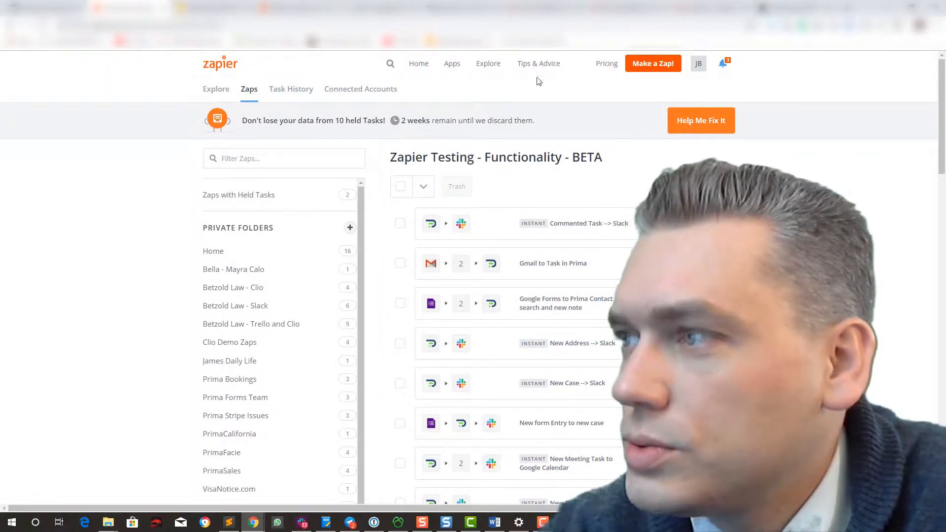
- Create a new Zap and name it "Prima new task to sheet"
left_click(650, 67)
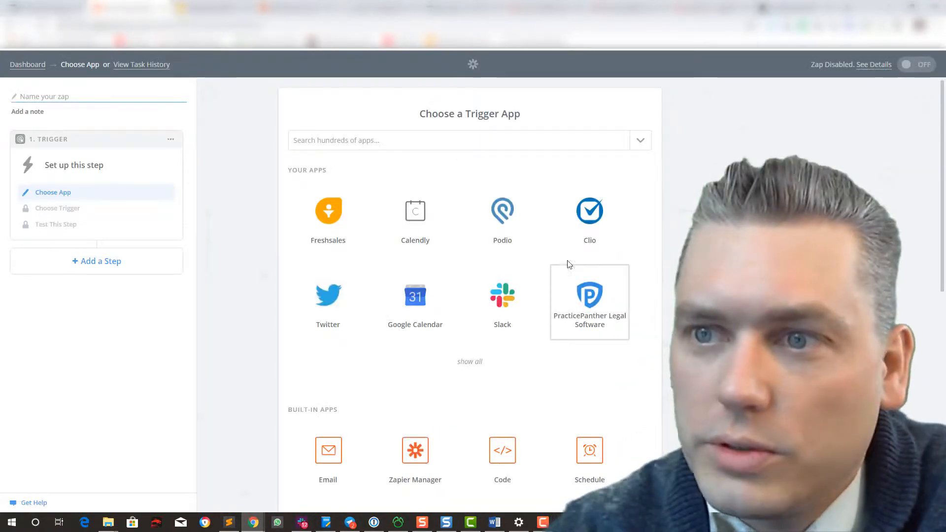
left_click(75, 95)
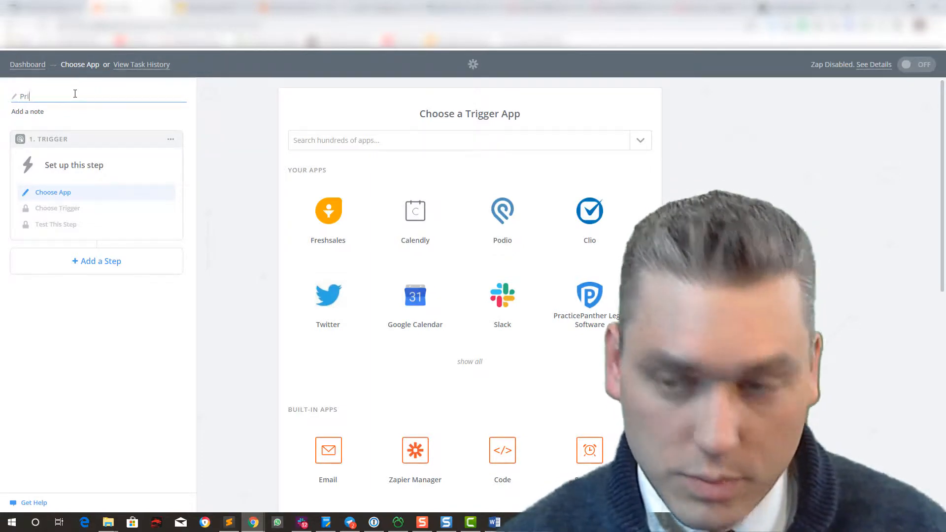
type("ma")
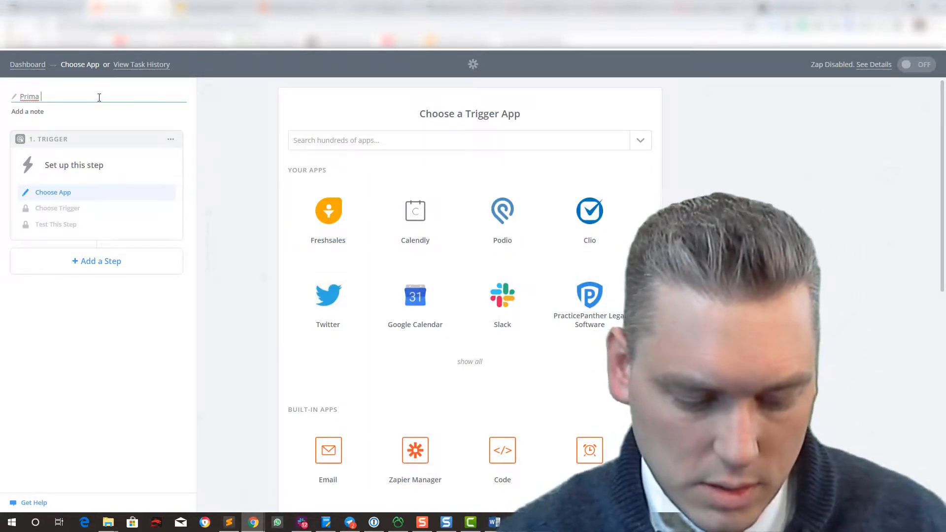
type(" new task to sheet")
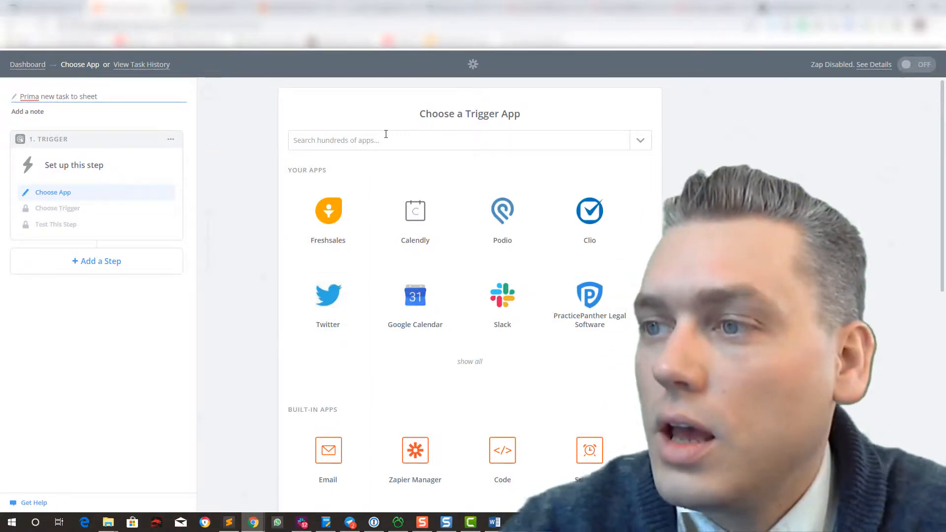
- Set the trigger app to PrimaFacie (1.0.0), excluding the DO NOT USE version, and save Assigned Task as its trigger
left_click(386, 134)
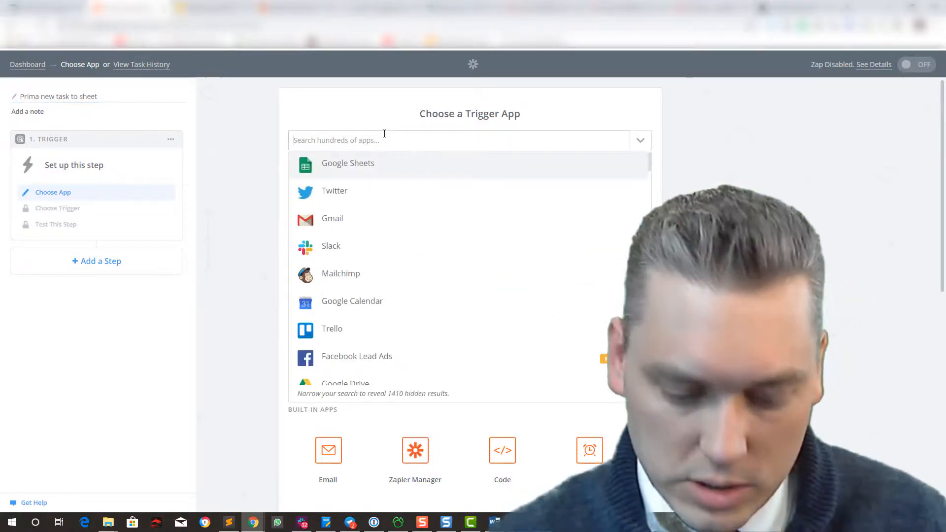
type("Prima")
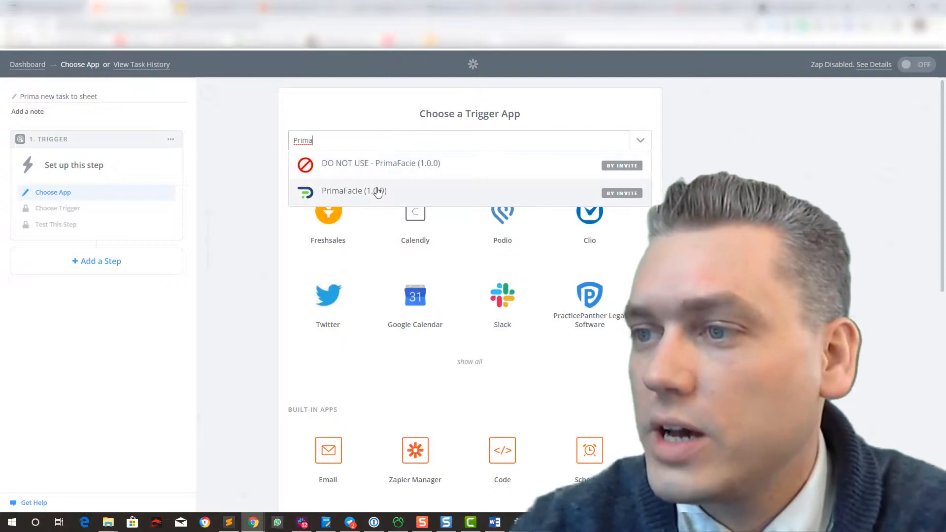
left_click(372, 193)
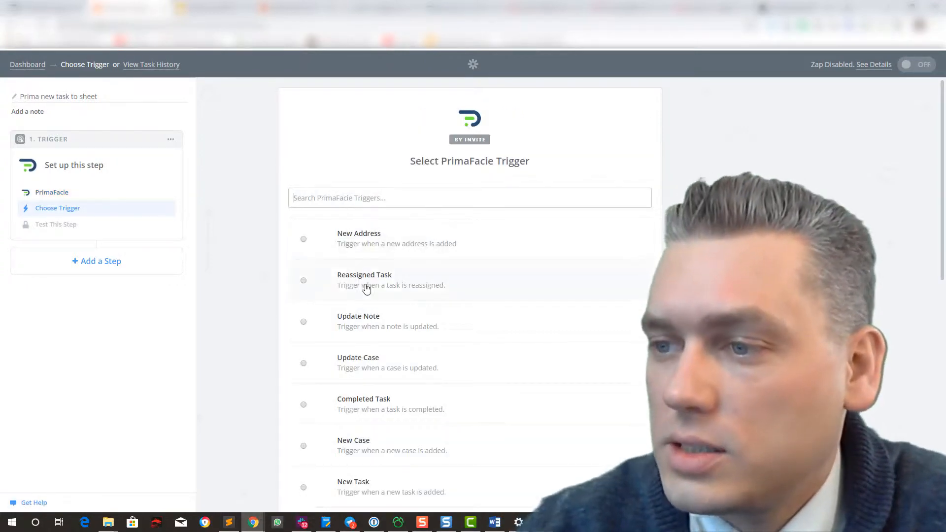
scroll(387, 338, "down", 4)
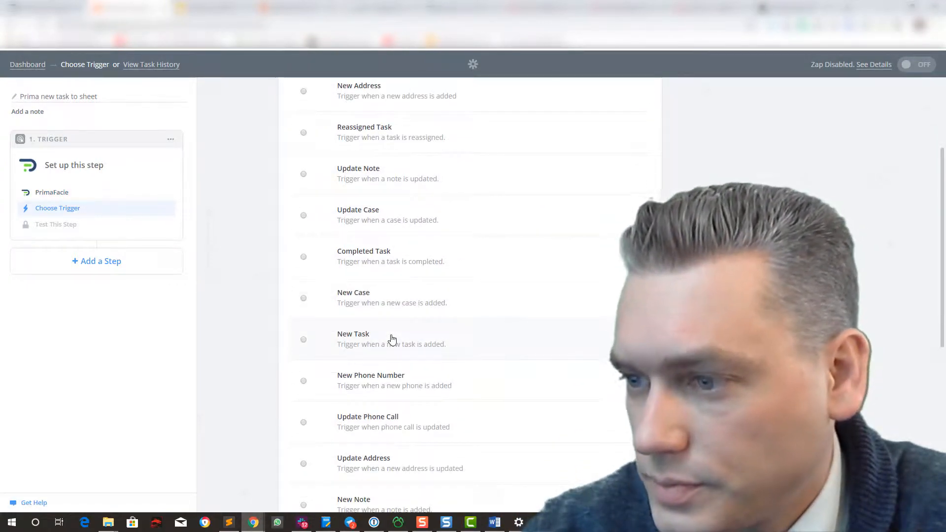
scroll(392, 339, "down", 6)
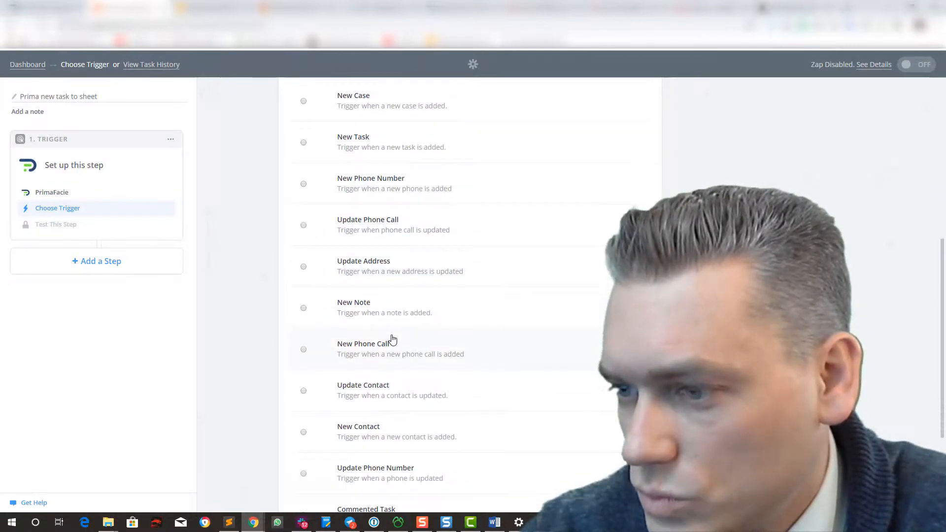
scroll(392, 340, "down", 2)
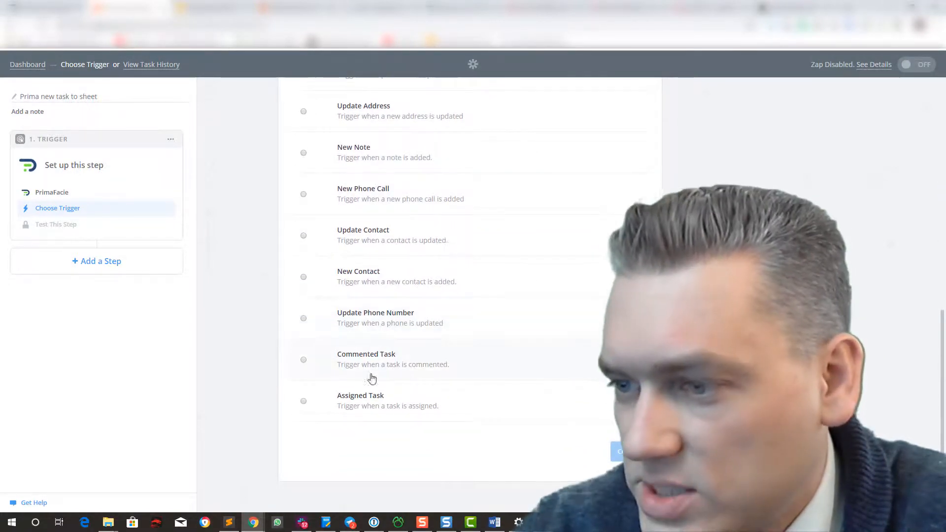
left_click(356, 399)
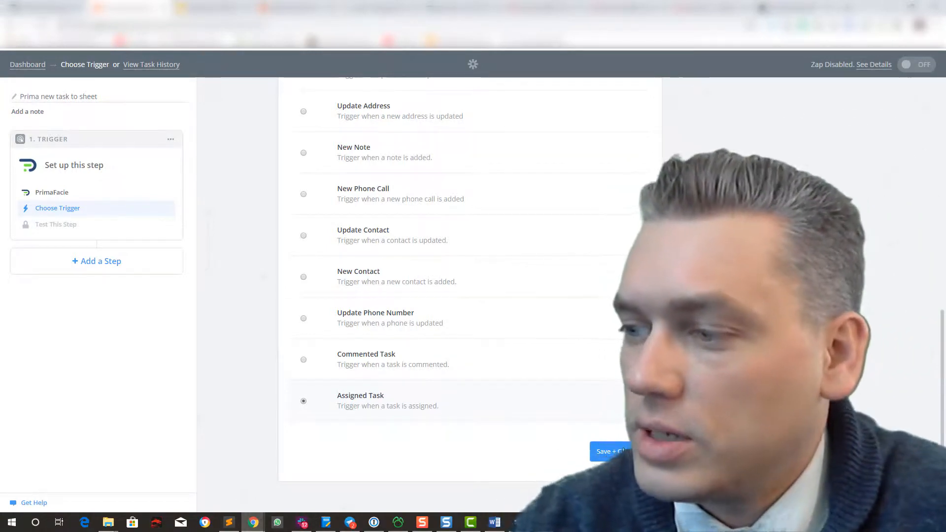
left_click(625, 452)
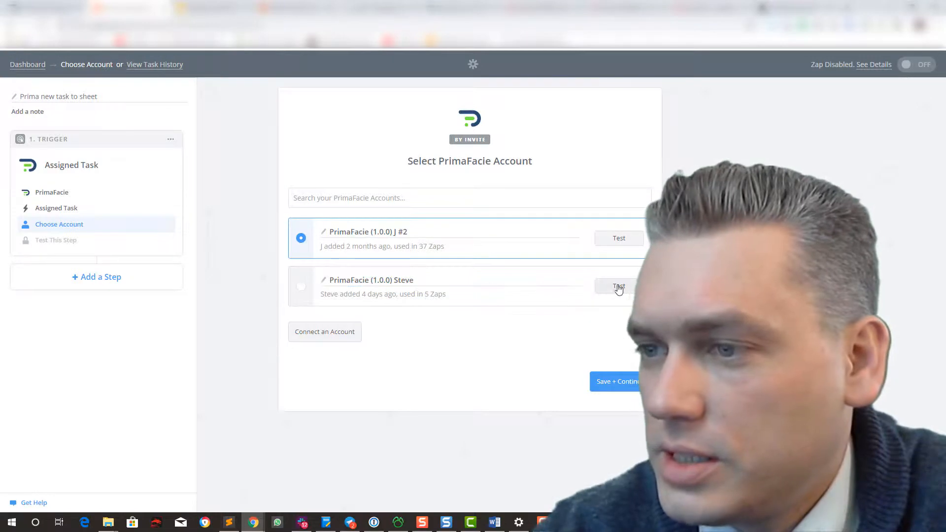
- Select the second PrimaFacie account for the trigger, and review and accept the Tasks A sample
left_click(302, 288)
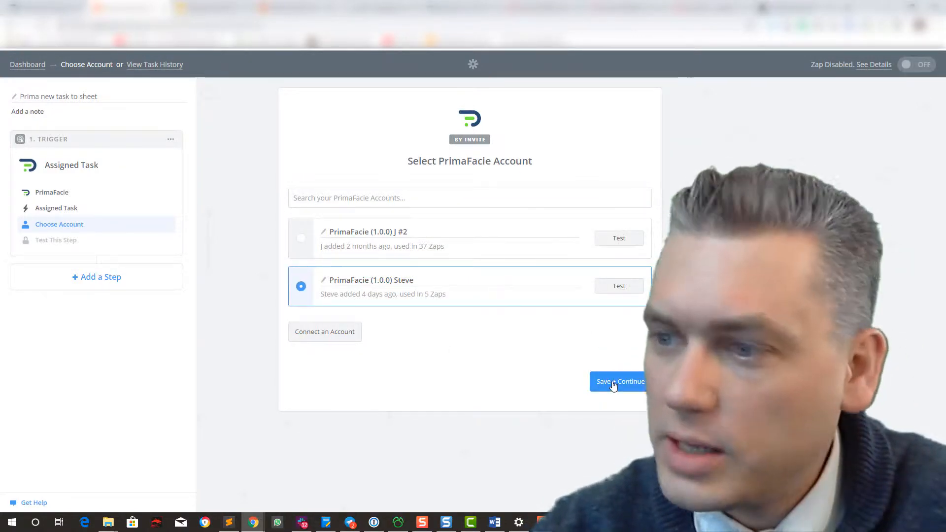
left_click(628, 387)
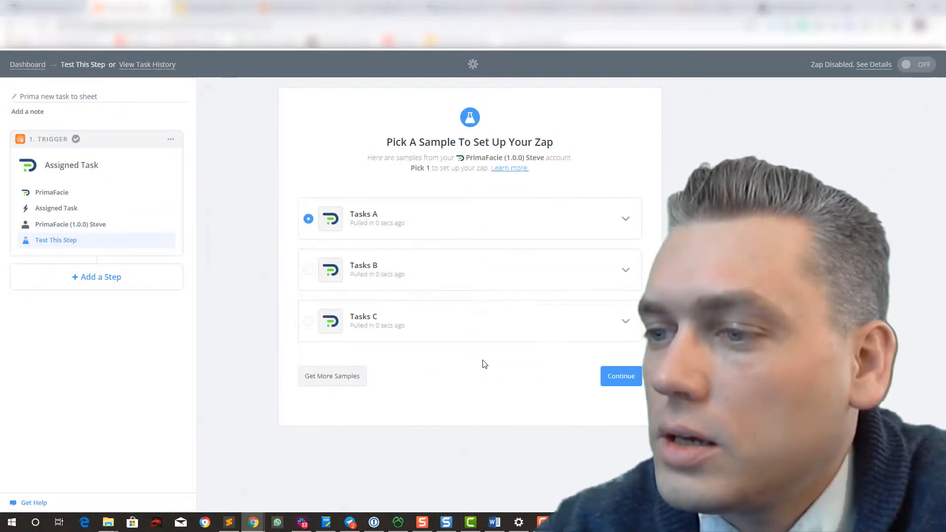
left_click(625, 220)
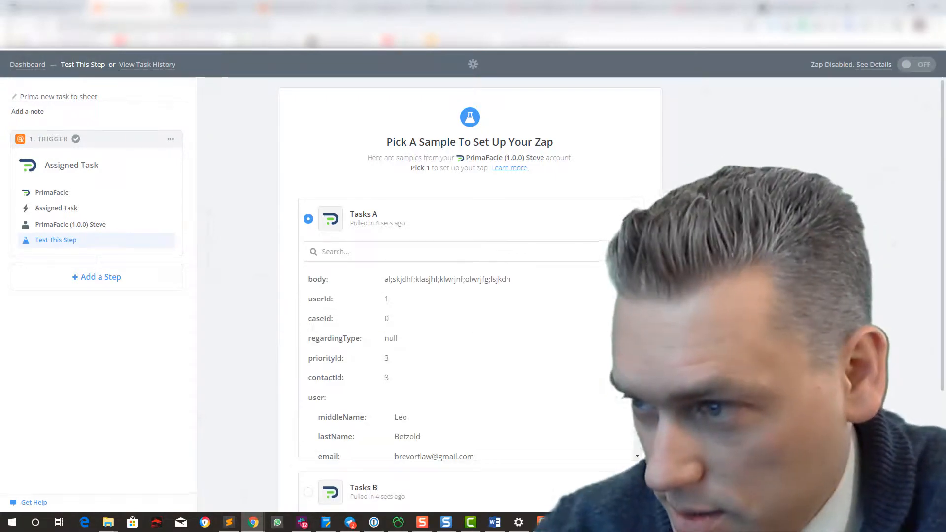
scroll(468, 365, "down", 6)
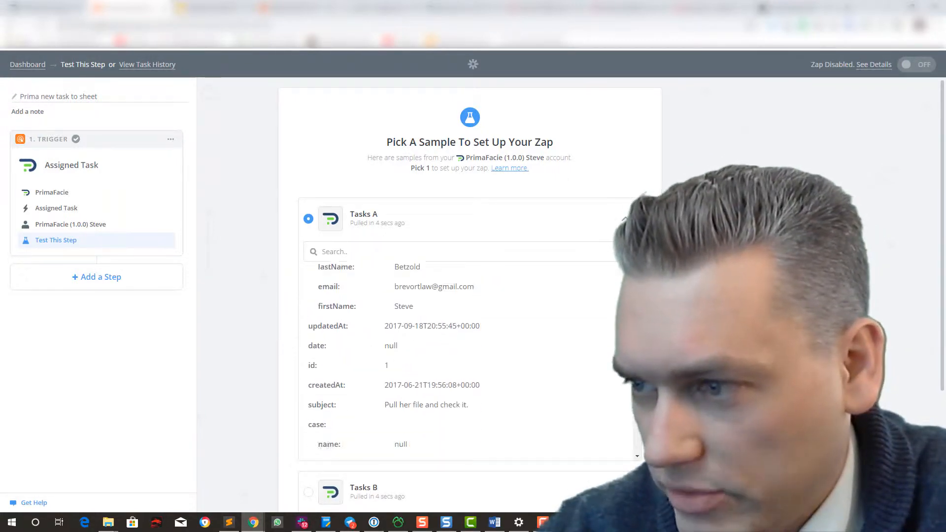
scroll(468, 365, "up", 4)
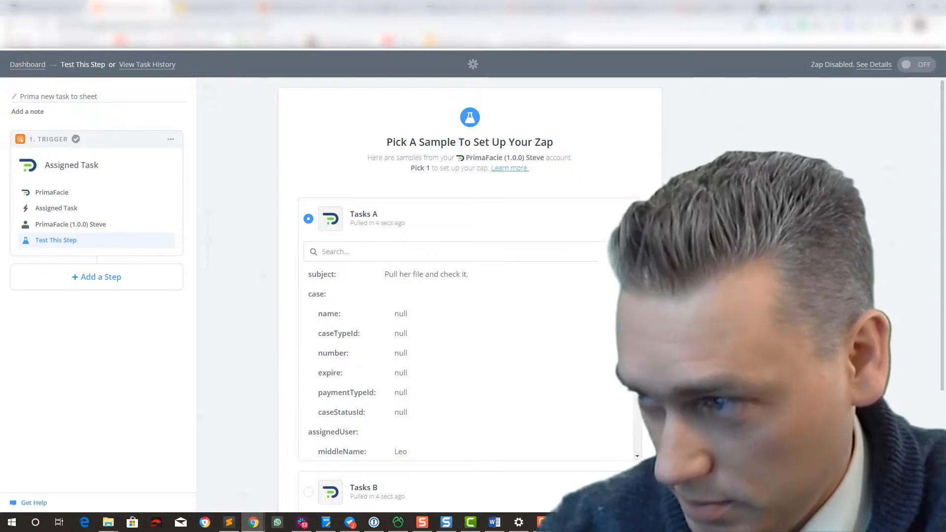
left_click(622, 217)
left_click(621, 376)
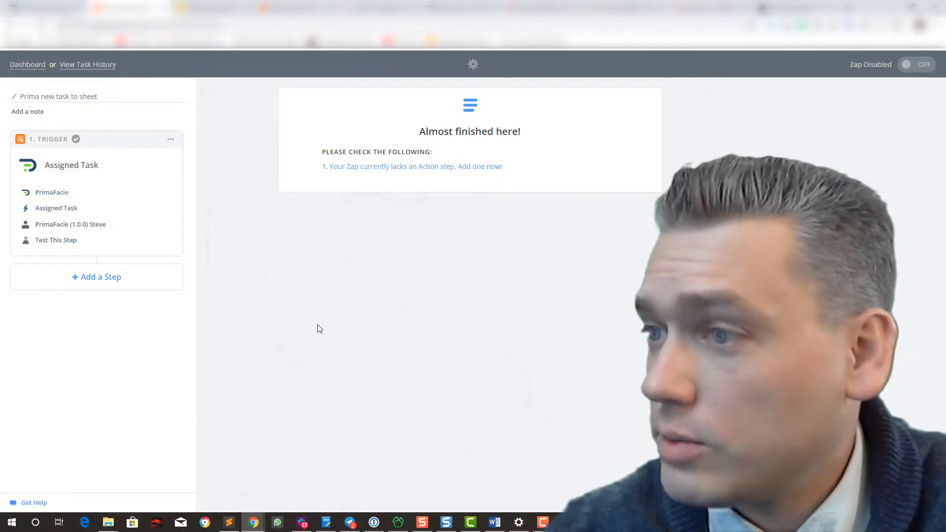
- Add a Google Sheets action with Create Spreadsheet Row, using the already connected Google Sheets account
left_click(80, 282)
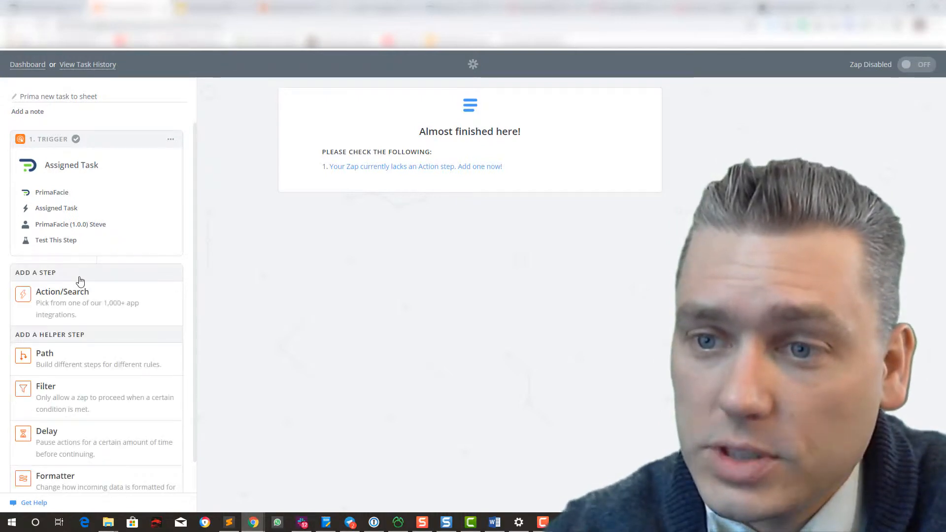
left_click(90, 306)
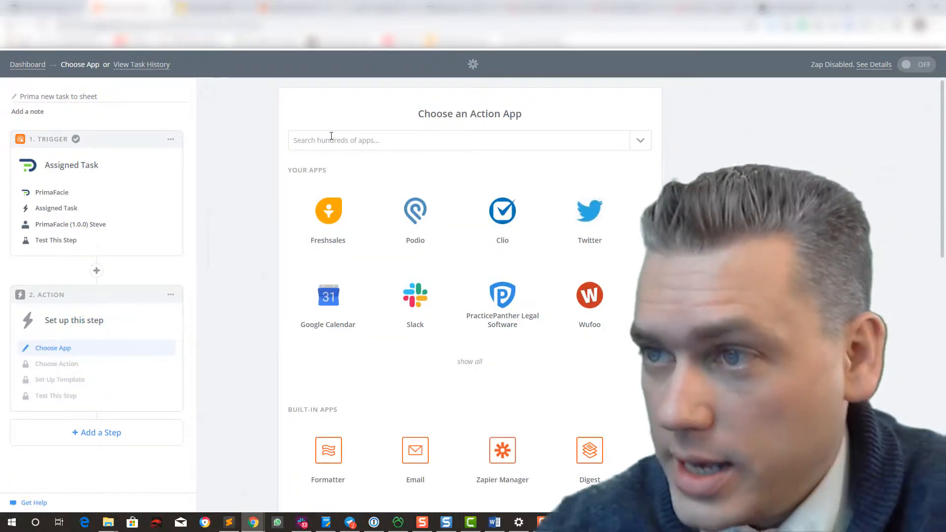
left_click(331, 138)
type("sheet")
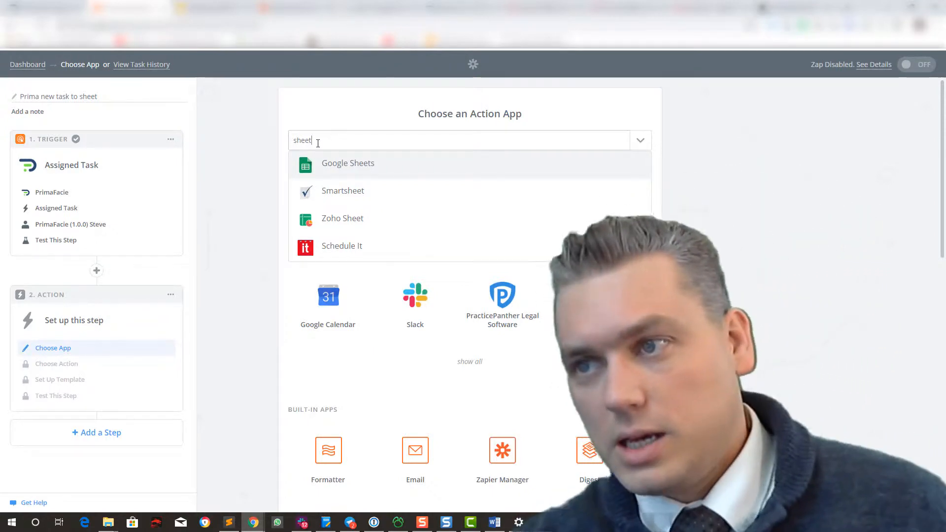
left_click(331, 173)
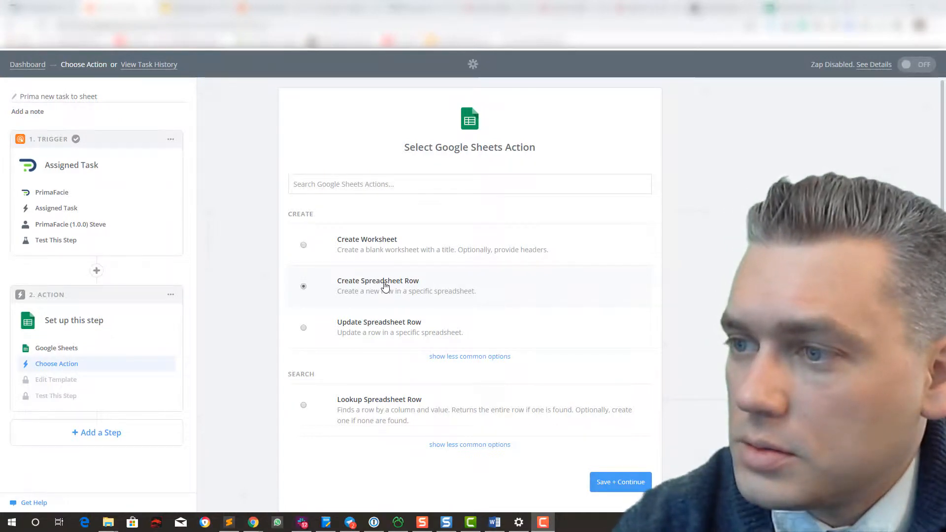
left_click(620, 487)
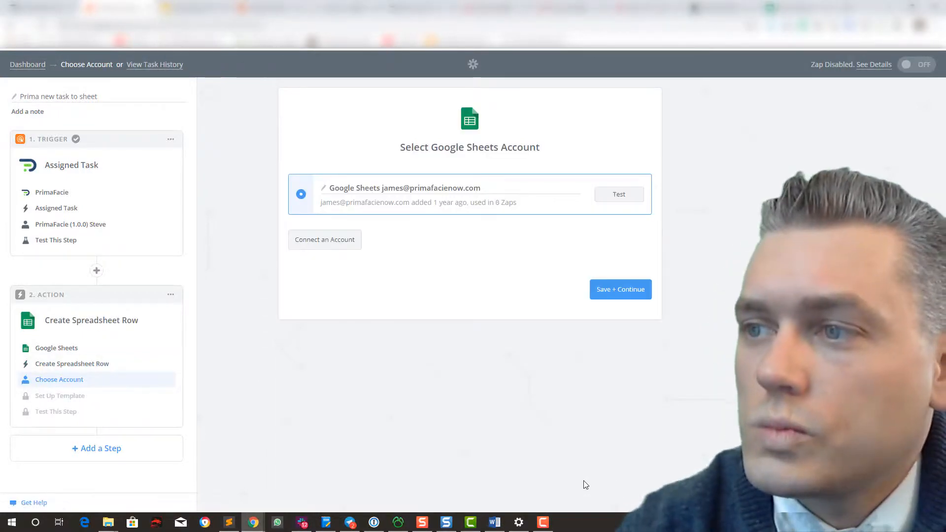
left_click(612, 289)
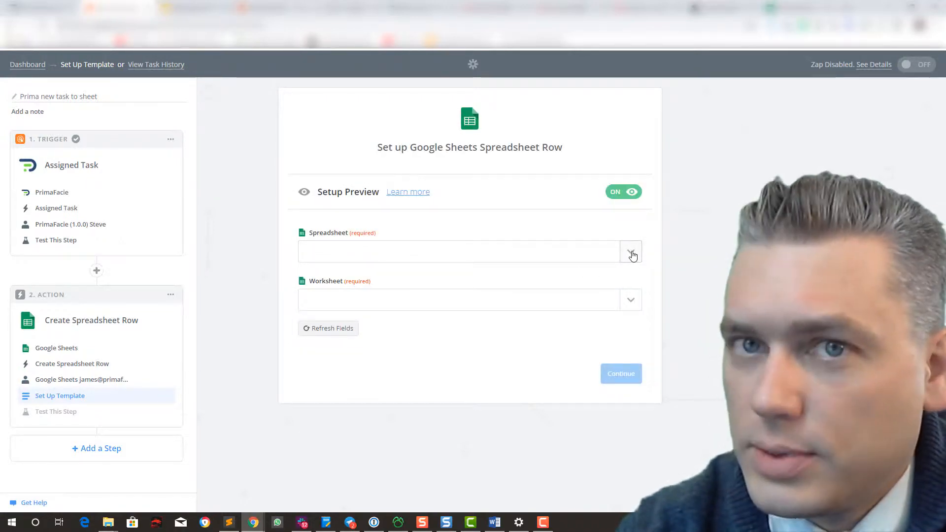
- Set the action's spreadsheet to "Prima Tasks to zapier" and its worksheet to Sheet1
left_click(631, 254)
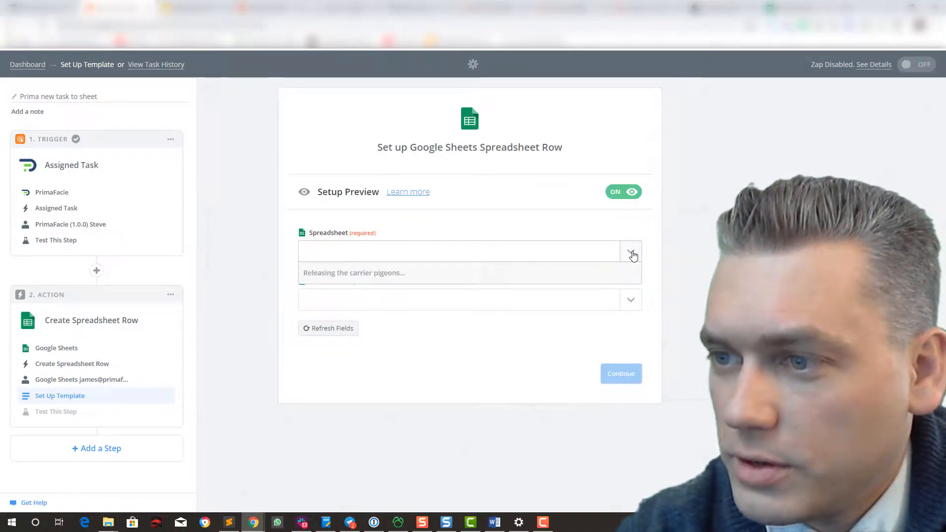
left_click(364, 294)
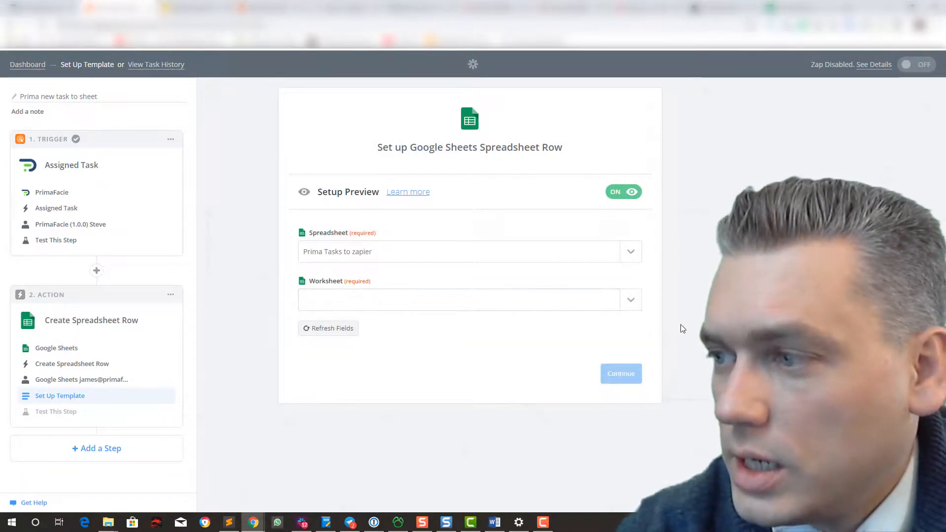
left_click(630, 304)
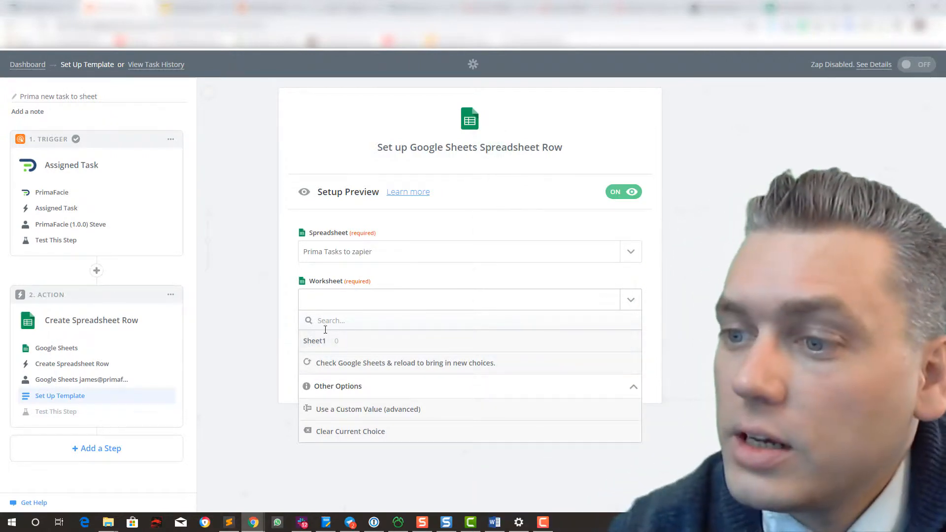
left_click(325, 343)
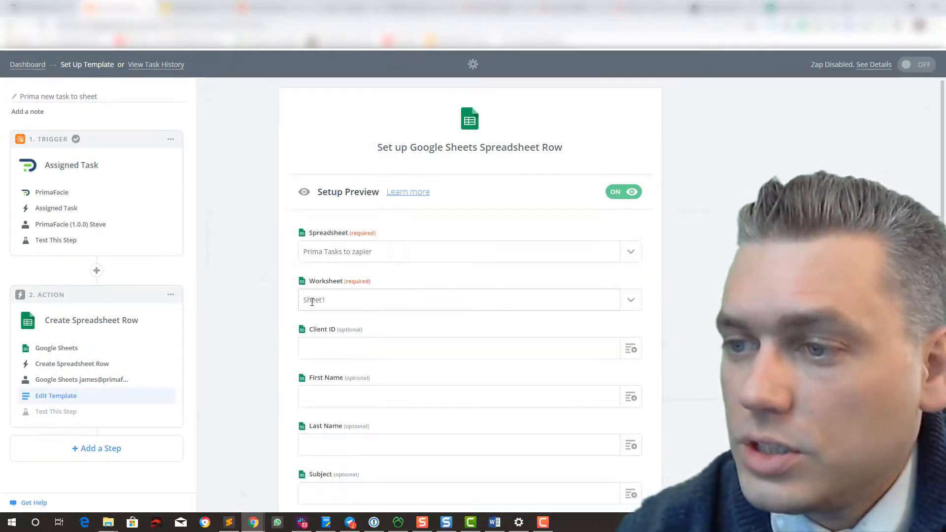
scroll(545, 303, "down", 1)
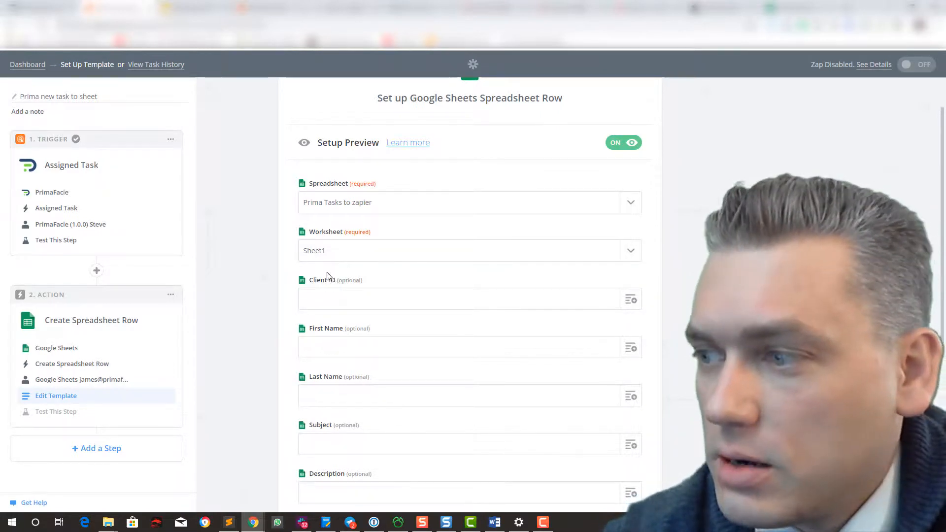
- Review the row fields, then switch to the "Prima Tasks to zapier" spreadsheet in Google Sheets and freeze its header row
scroll(332, 228, "down", 6)
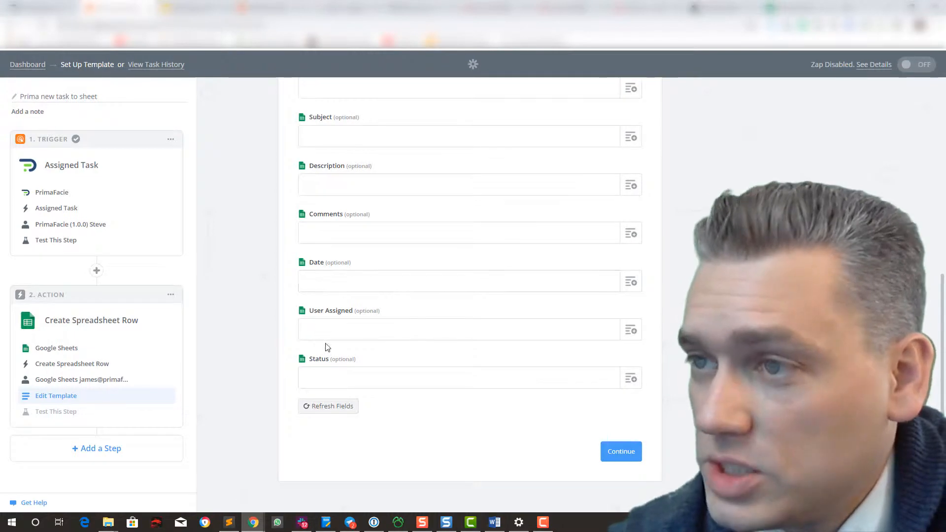
scroll(328, 348, "up", 6)
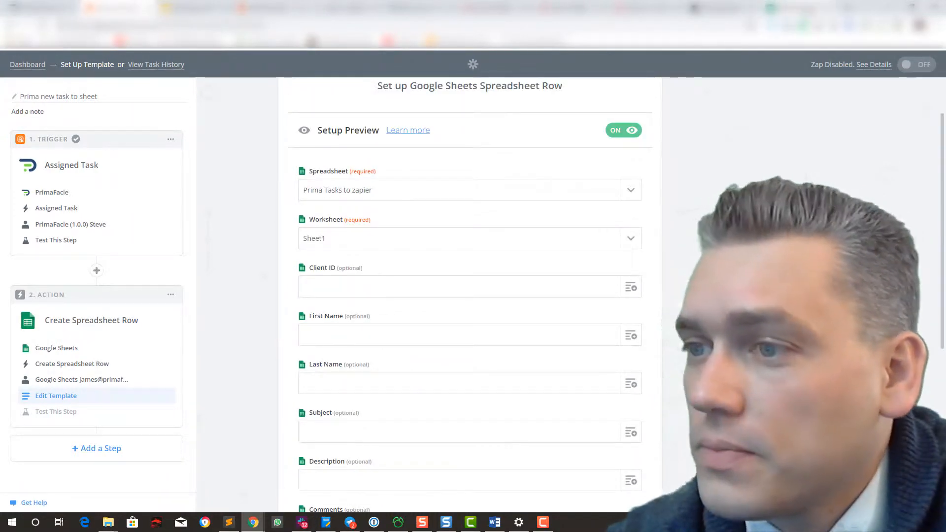
left_click(811, 8)
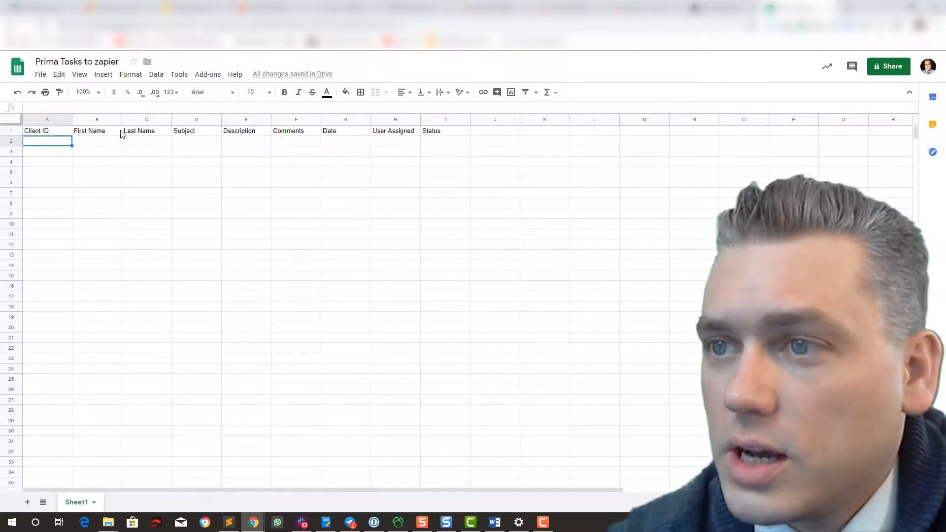
left_click_drag(9, 123, 5, 139)
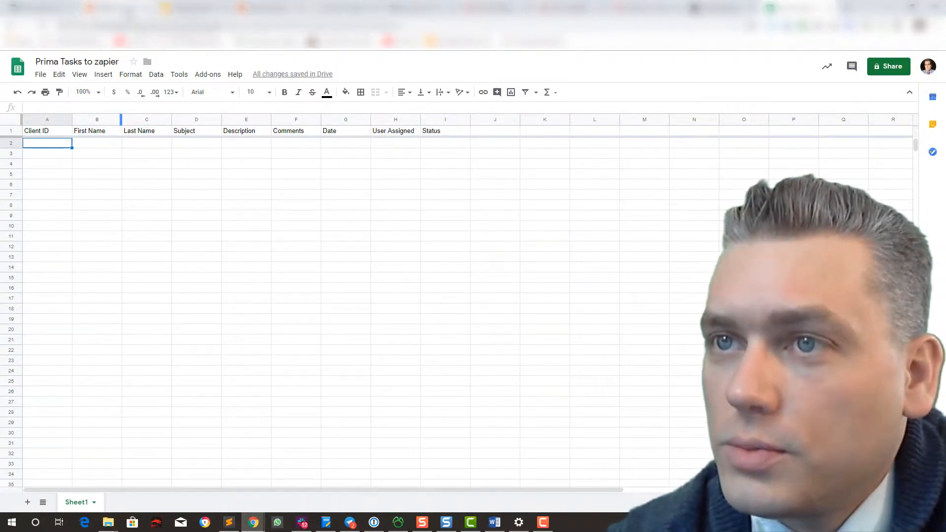
- Return to the Zapier editor and map the Client ID field to Contact Id from the Assigned Task step
left_click(130, 11)
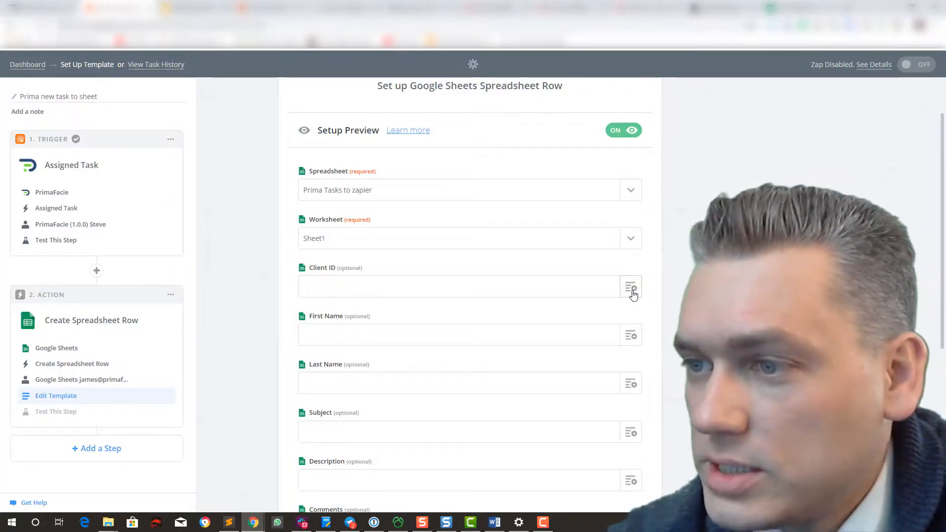
left_click(632, 291)
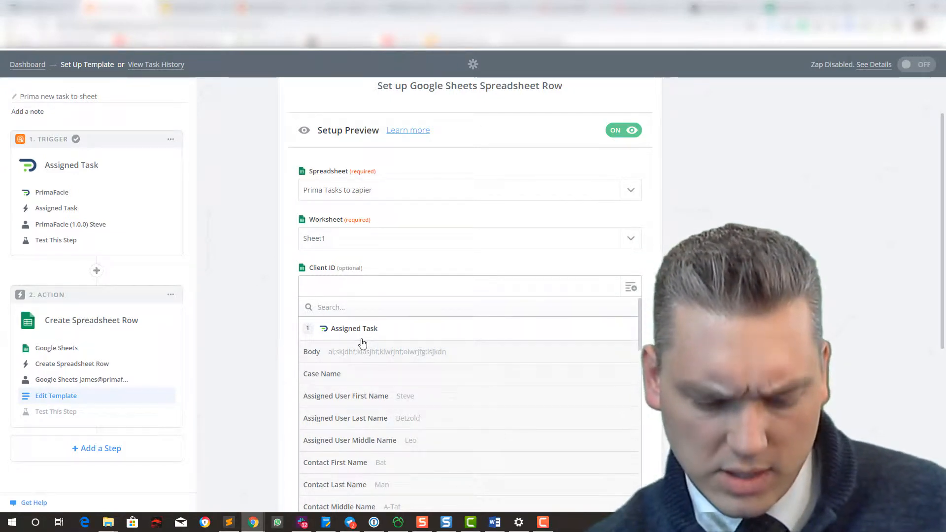
type("id")
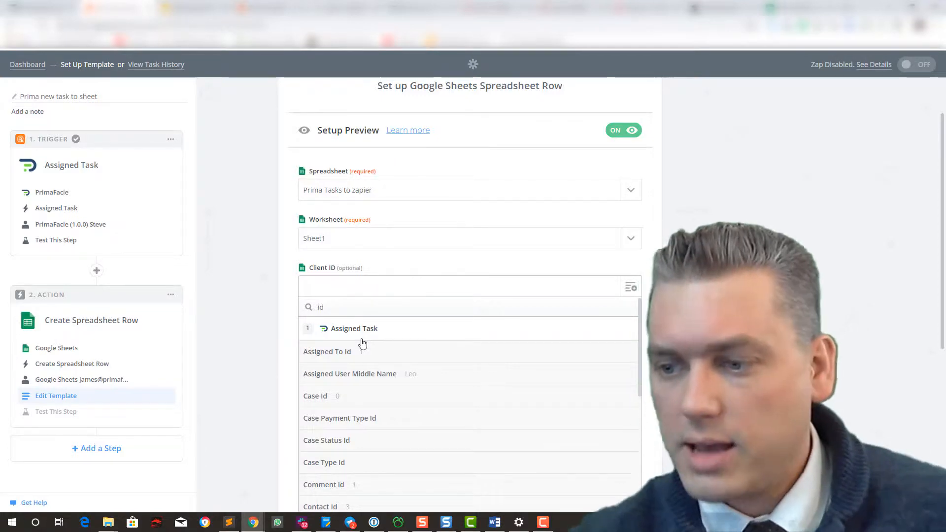
left_click(334, 508)
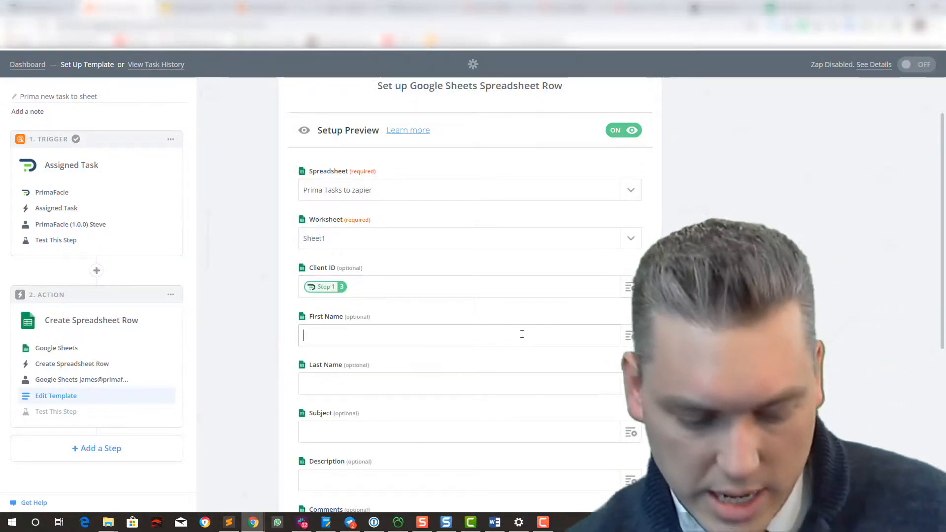
- Map the First Name field to Contact First Name and the Last Name field to Contact Last Name
left_click(522, 335)
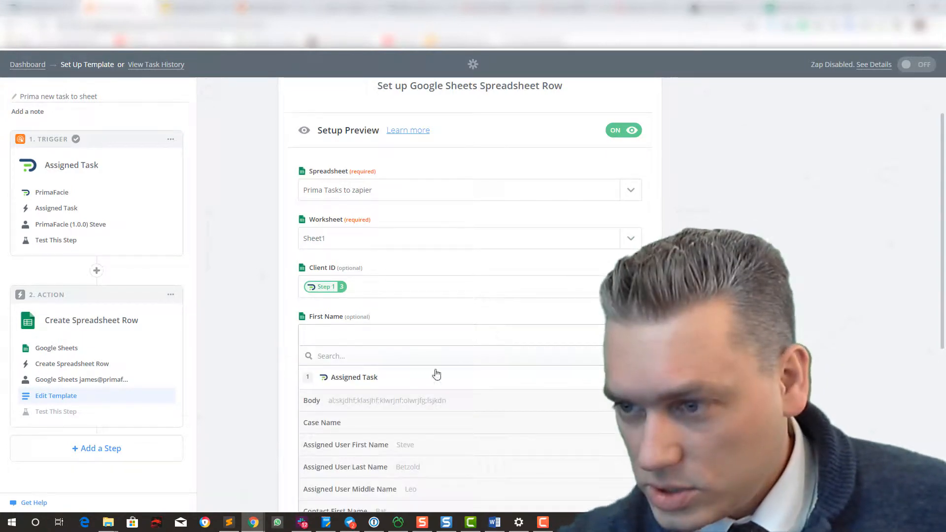
type("first")
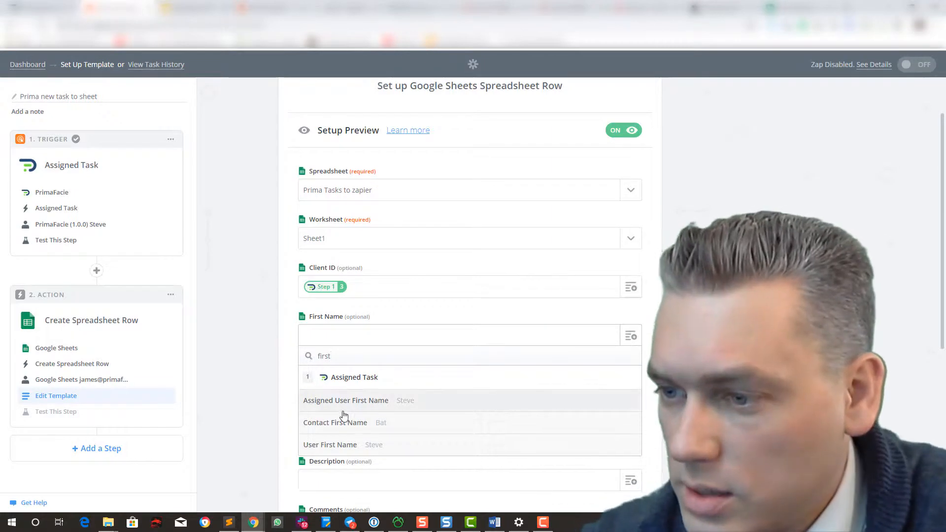
left_click(345, 424)
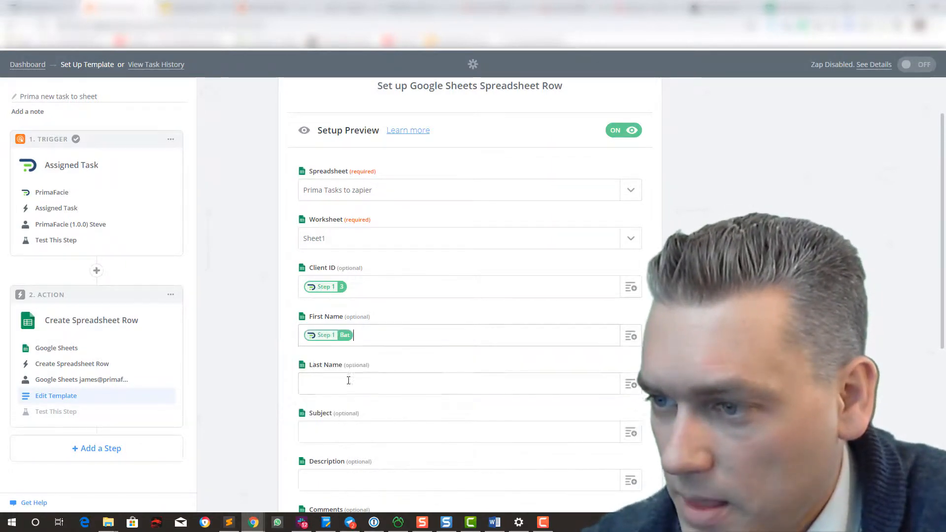
left_click(629, 387)
type("contact")
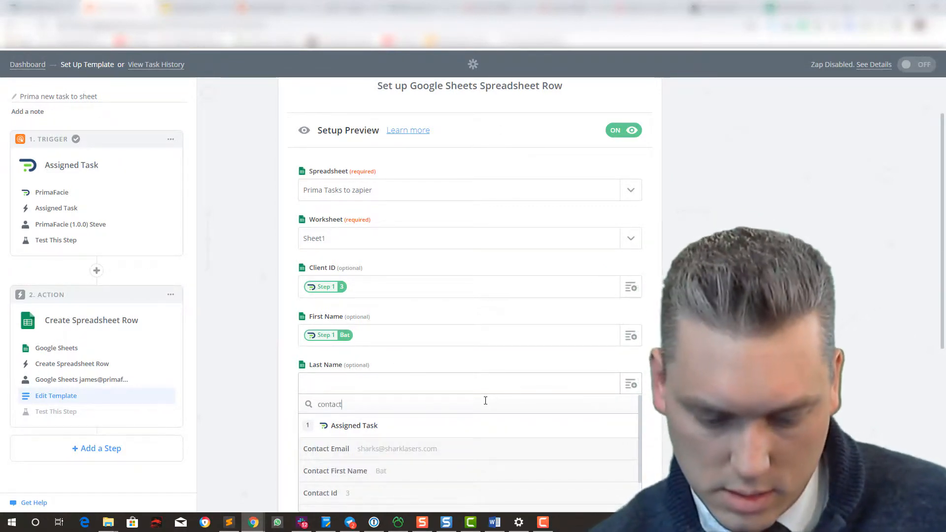
type("last")
left_click(364, 452)
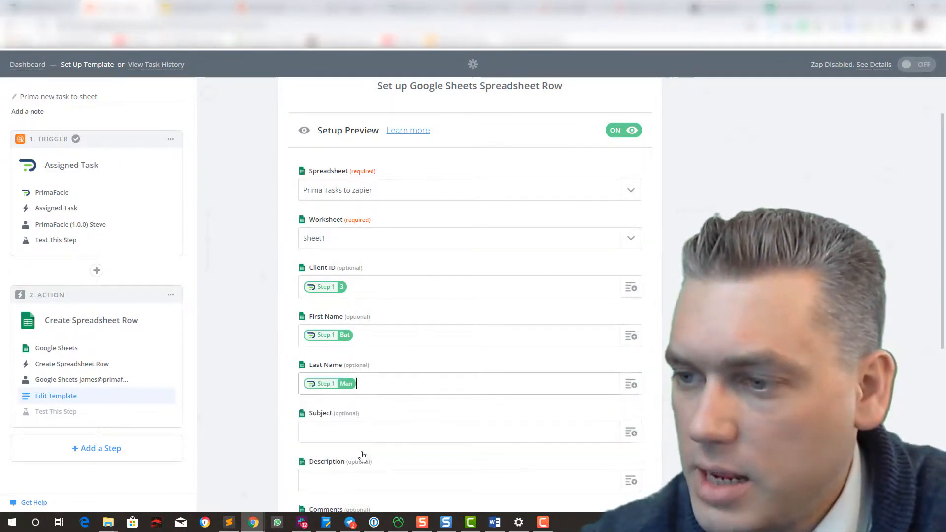
left_click(632, 436)
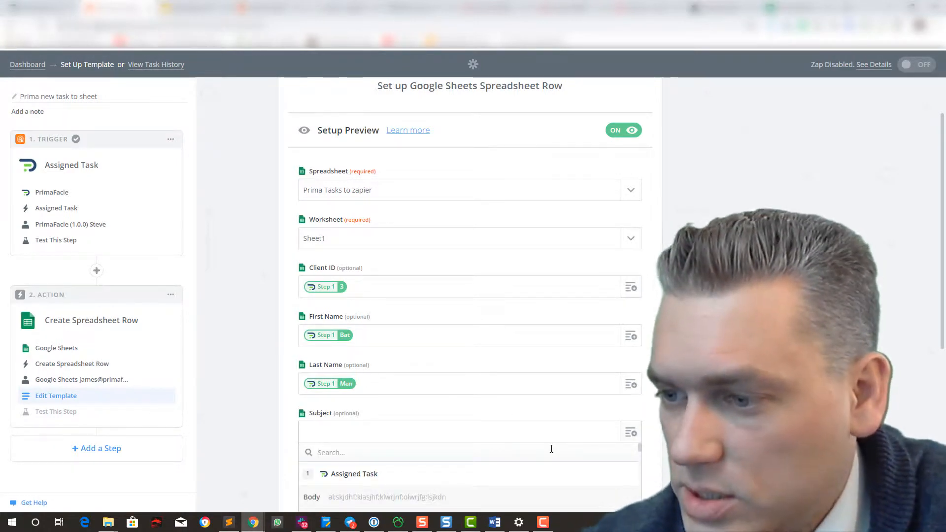
scroll(551, 449, "down", 3)
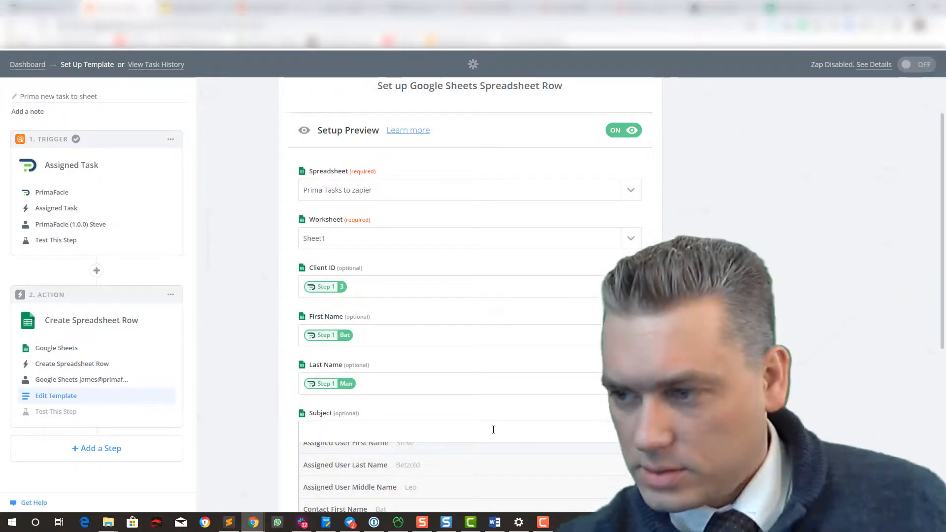
left_click(491, 428)
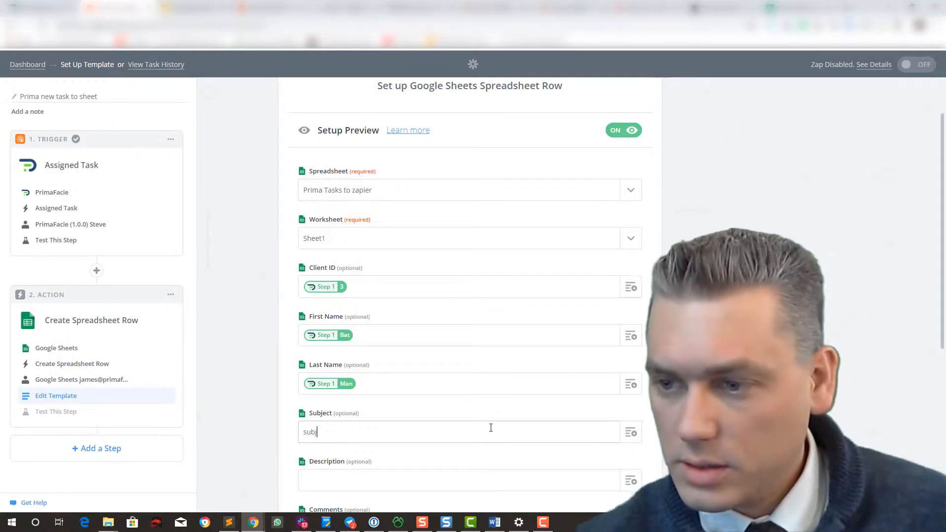
type("subj")
key("BackSpace")
key("BackSpace")
key("BackSpace")
key("BackSpace")
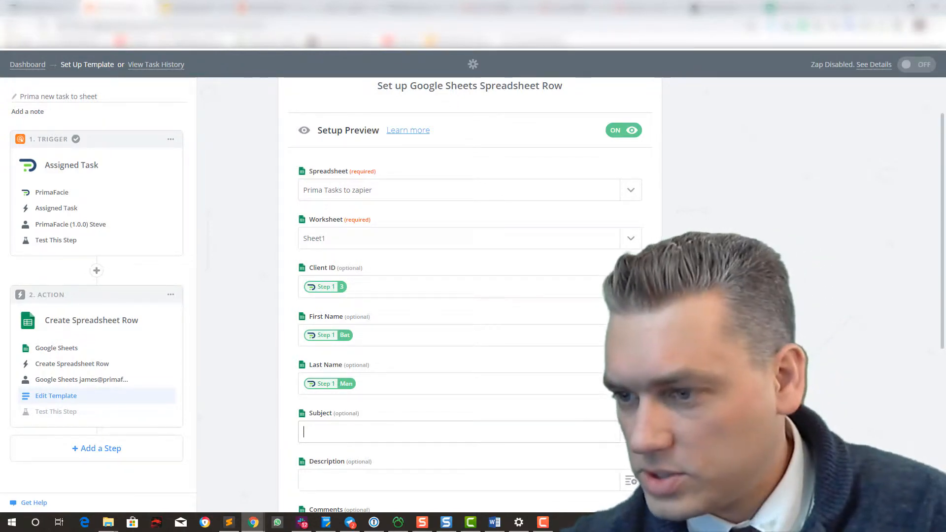
- Map the Subject field to the assigned task's Subject and the Description field to its Body
left_click(631, 432)
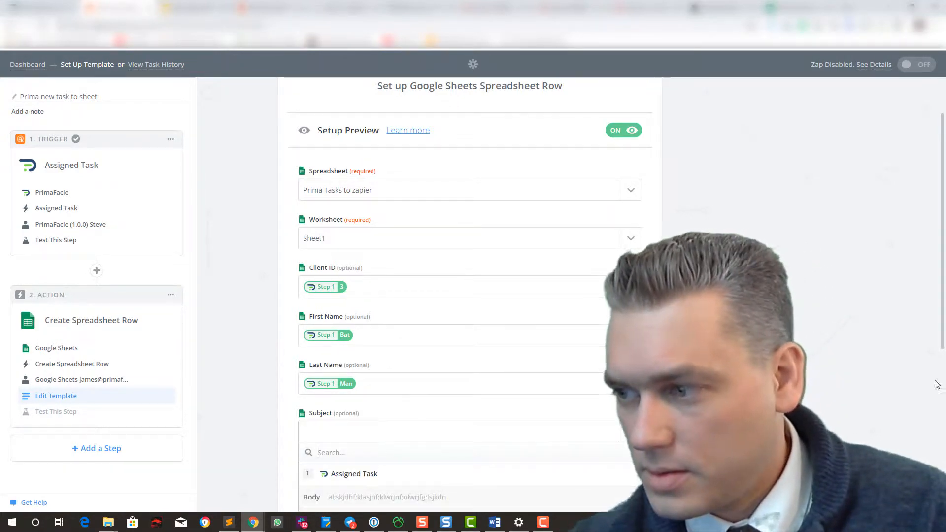
scroll(936, 384, "down", 4)
scroll(387, 473, "down", 2)
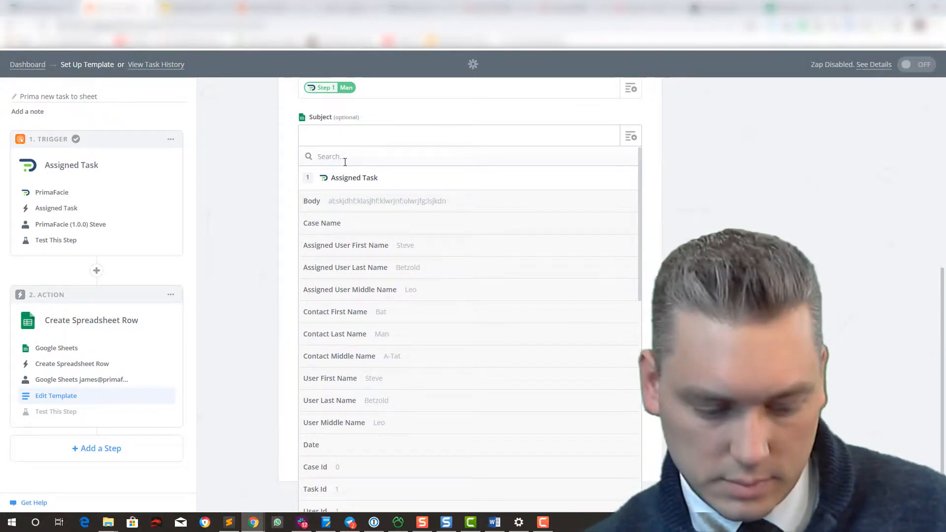
type("subje")
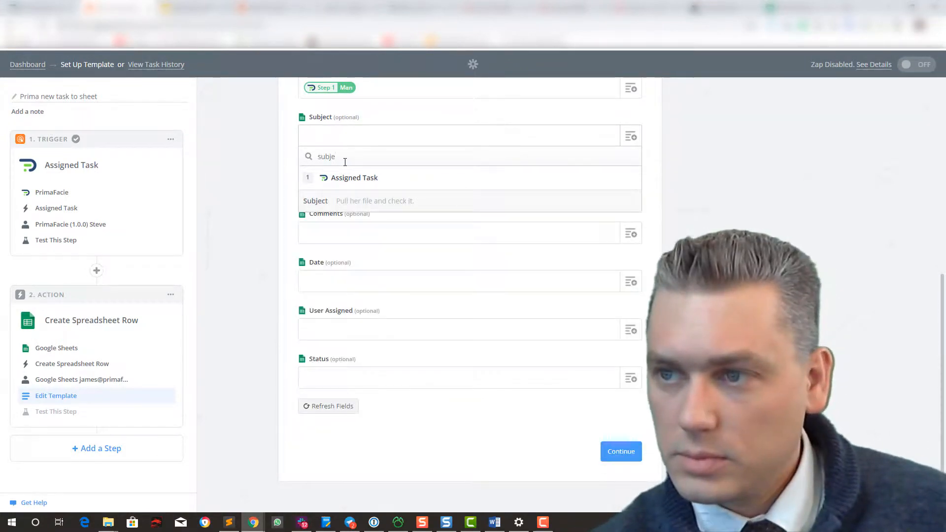
left_click(363, 199)
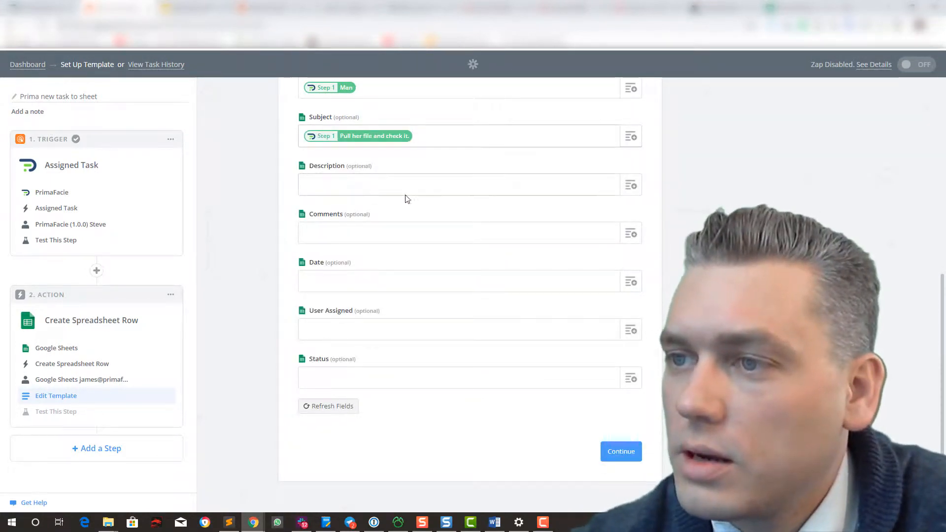
left_click(631, 185)
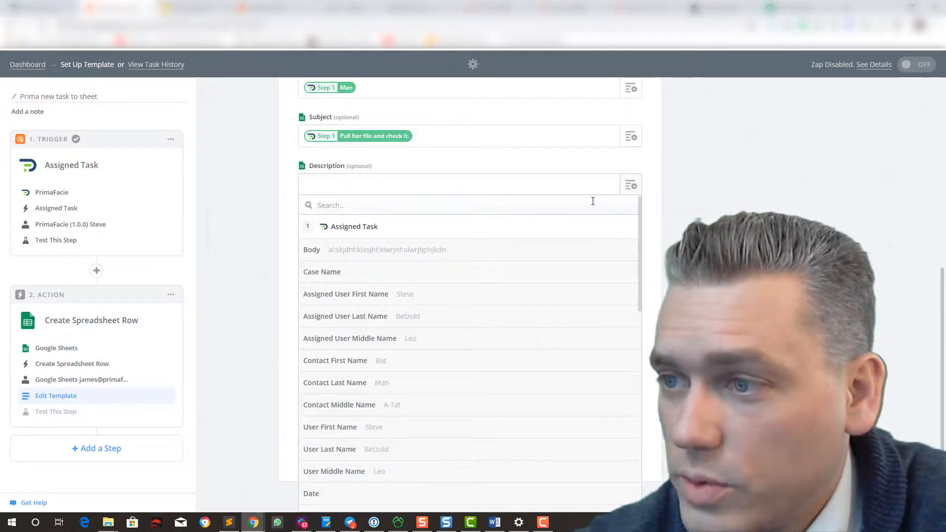
left_click(370, 251)
- Fill the Comments field with both the Comments and Task Comment values from the Assigned Task step
left_click(632, 233)
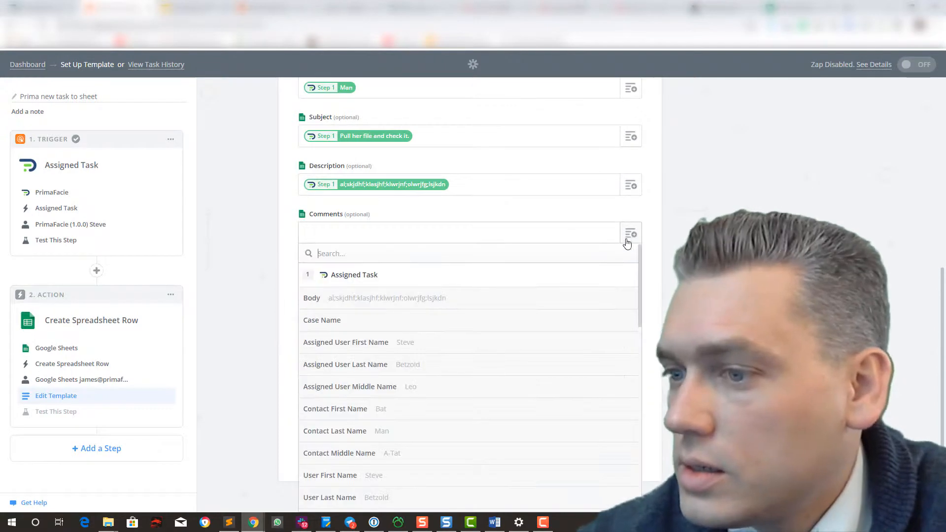
scroll(638, 318, "down", 4)
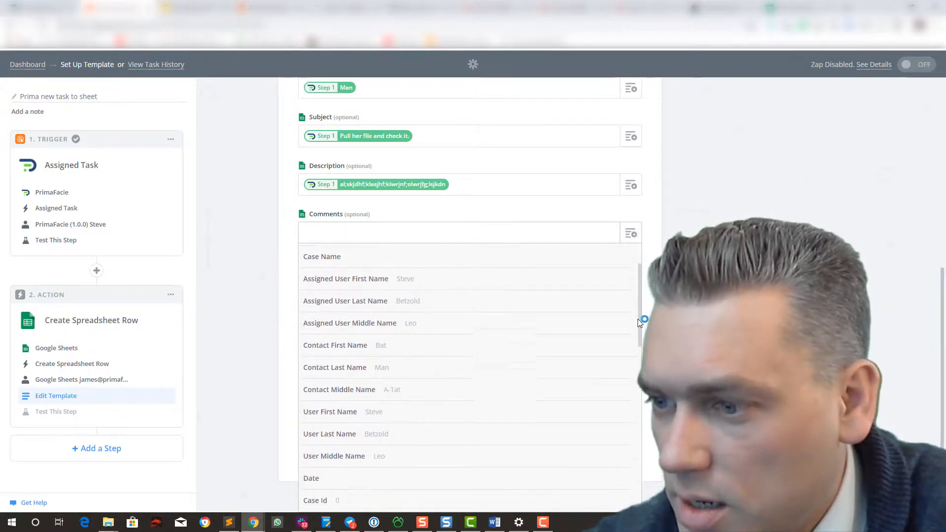
scroll(633, 349, "down", 4)
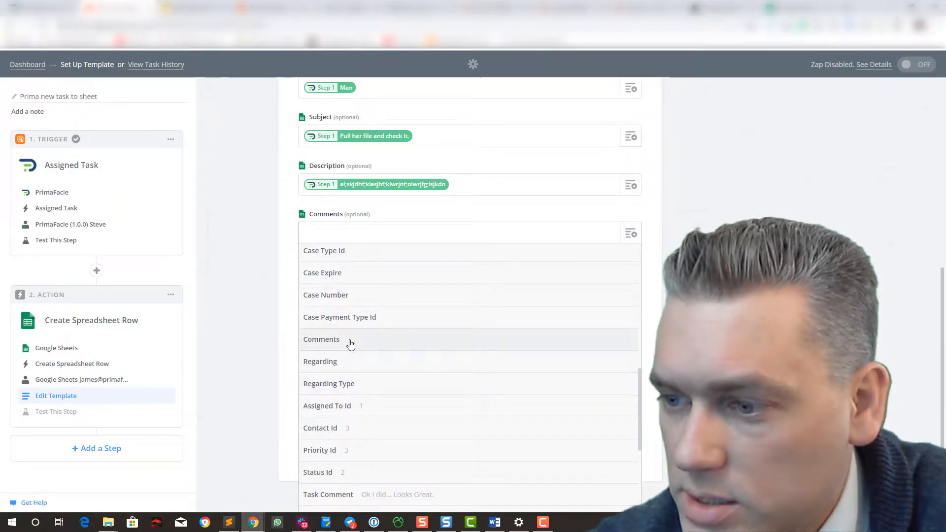
scroll(482, 337, "down", 4)
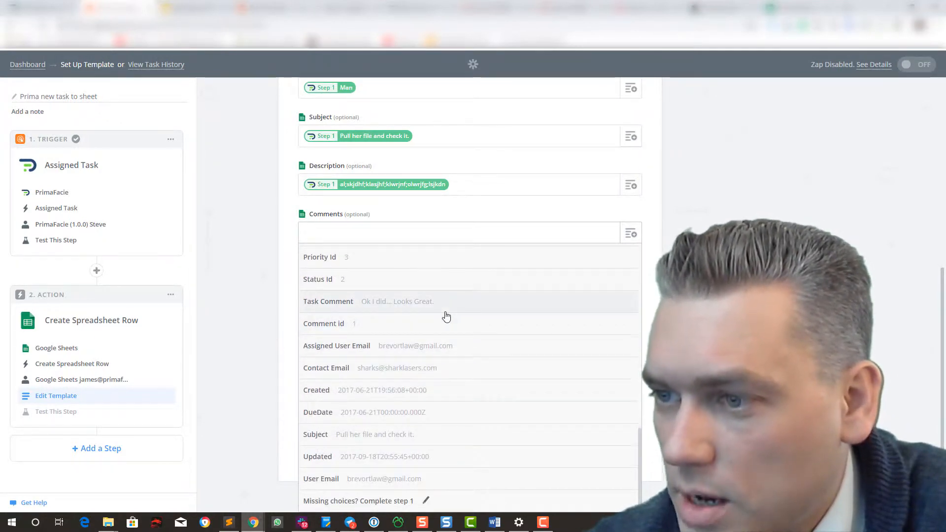
scroll(446, 316, "up", 3)
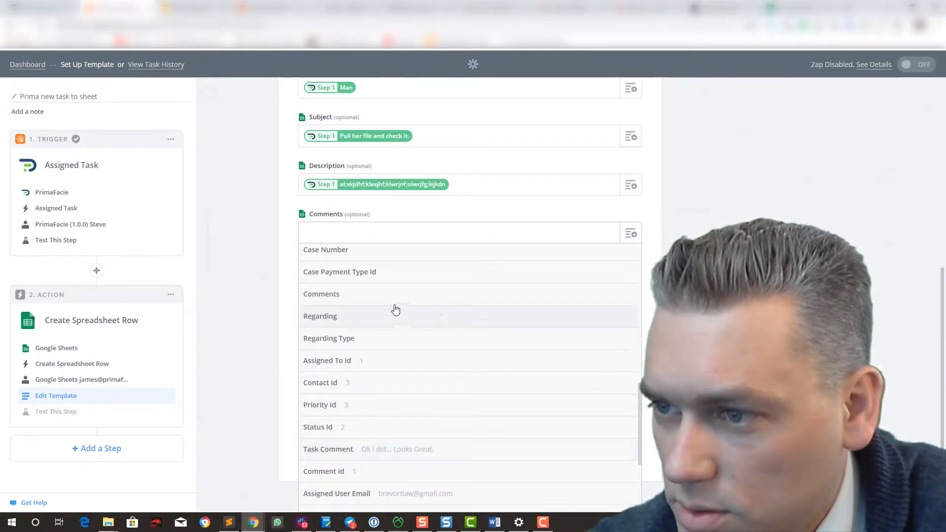
left_click(335, 296)
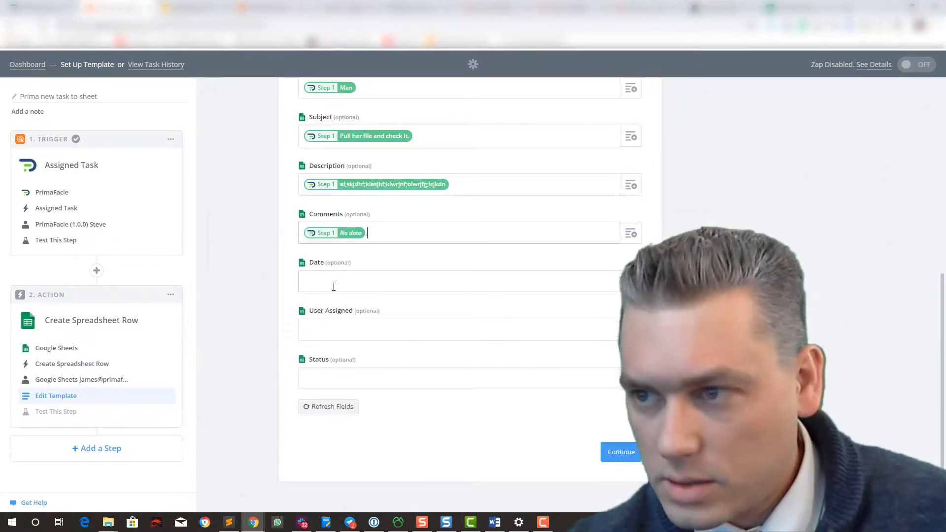
left_click(630, 234)
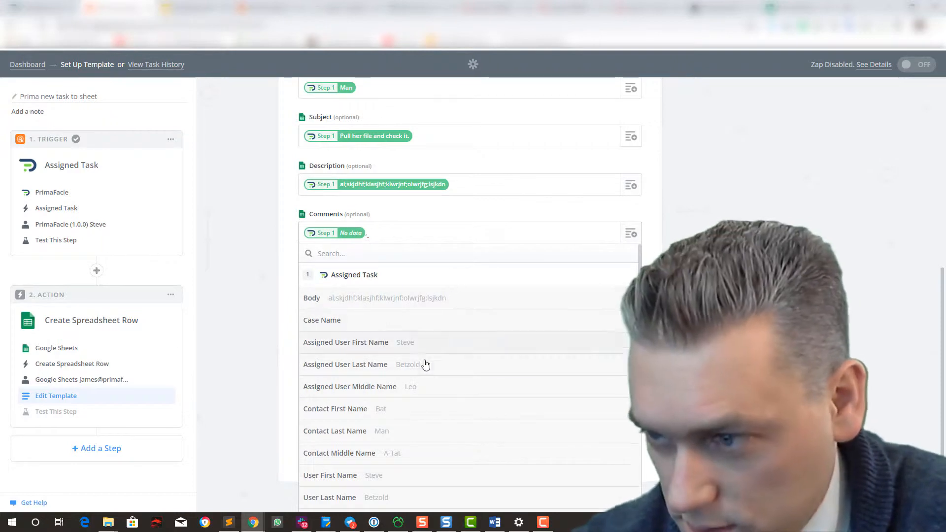
scroll(428, 362, "down", 10)
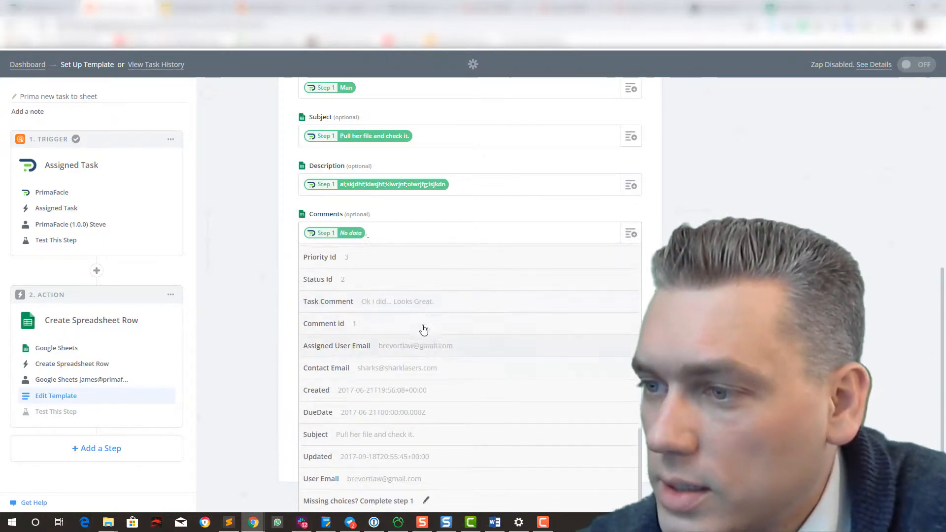
left_click(406, 304)
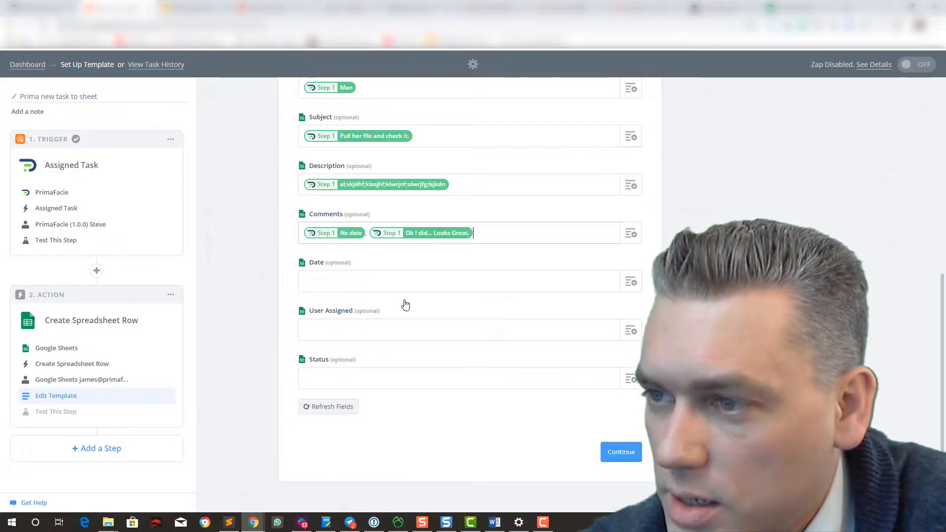
left_click(632, 236)
scroll(498, 338, "down", 10)
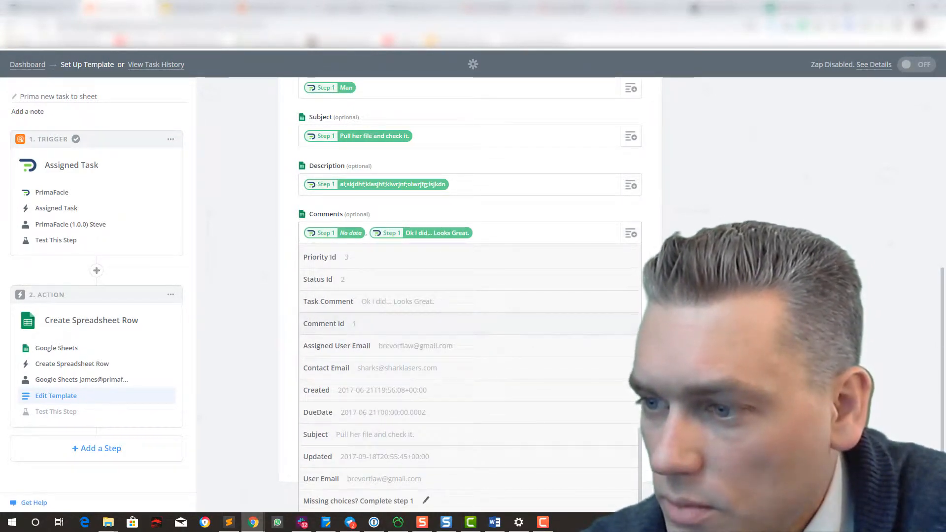
left_click(566, 228)
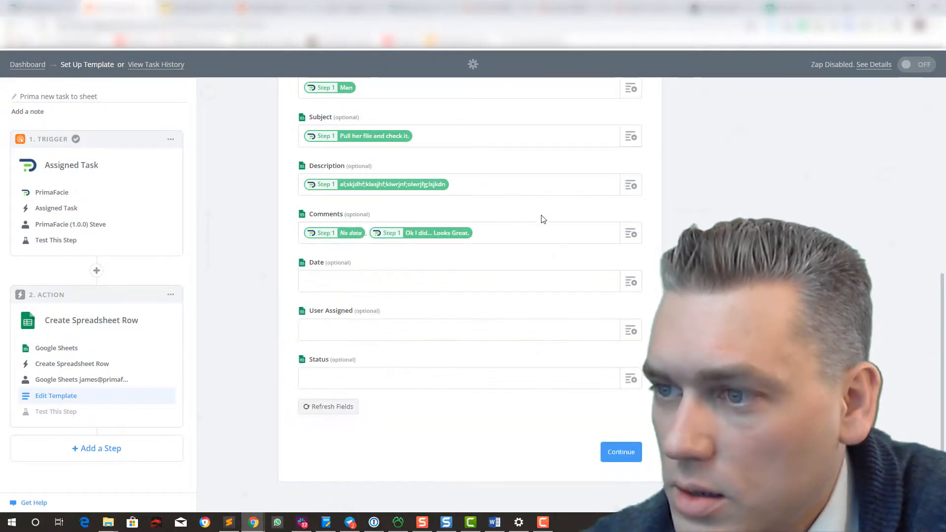
- Map the Date field to the Created value from the Assigned Task step
left_click(631, 282)
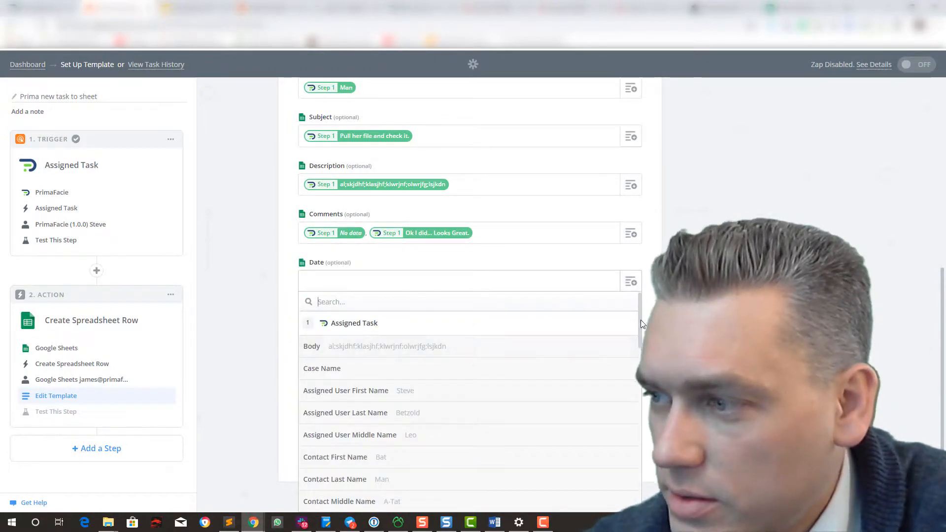
scroll(468, 394, "down", 8)
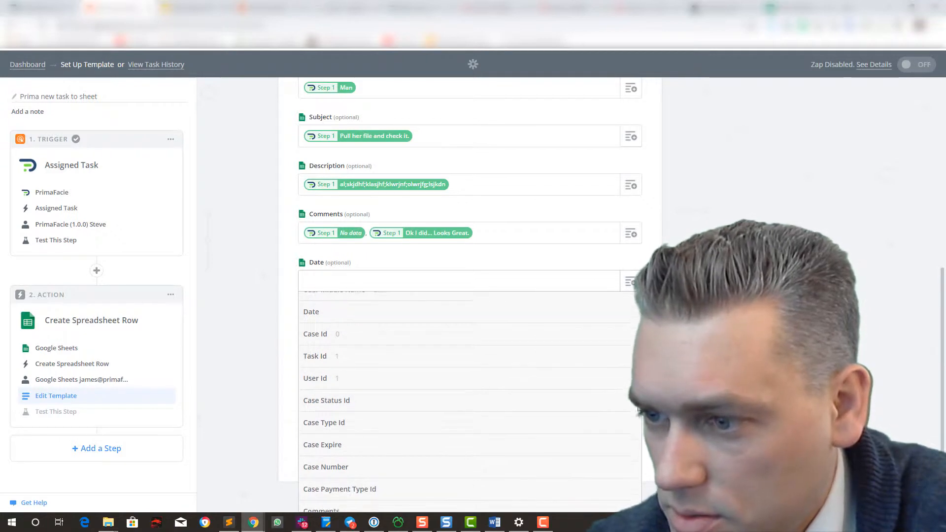
scroll(614, 464, "down", 5)
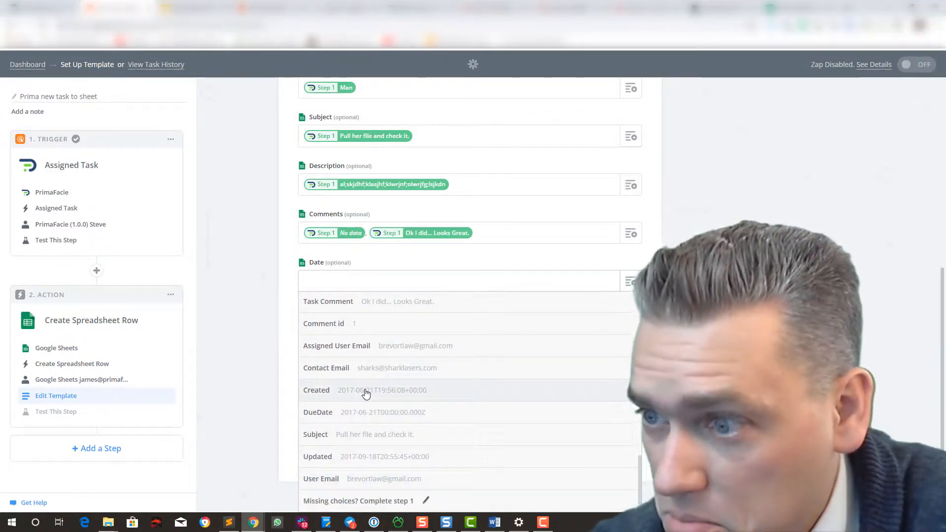
left_click(366, 391)
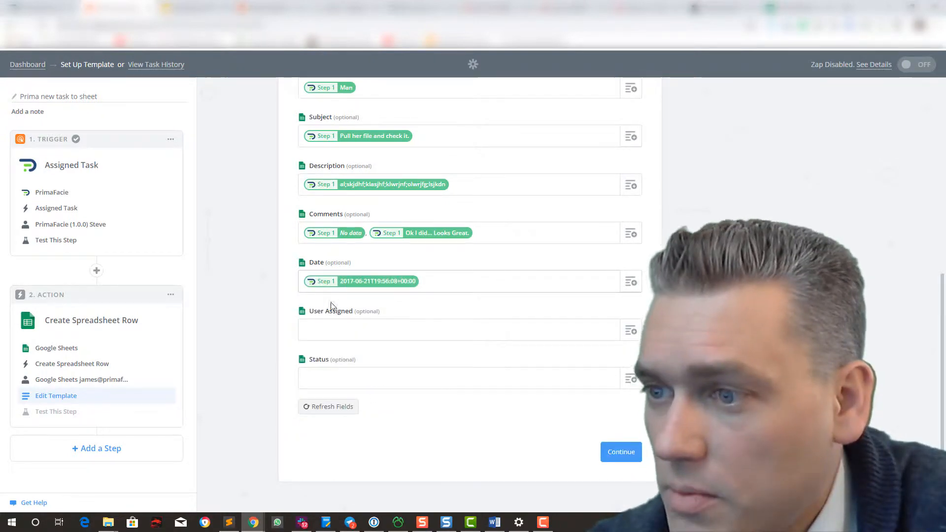
- Find the assigned-user values of the Assigned Task step and map the User Assigned field to Assigned User Email
left_click(630, 330)
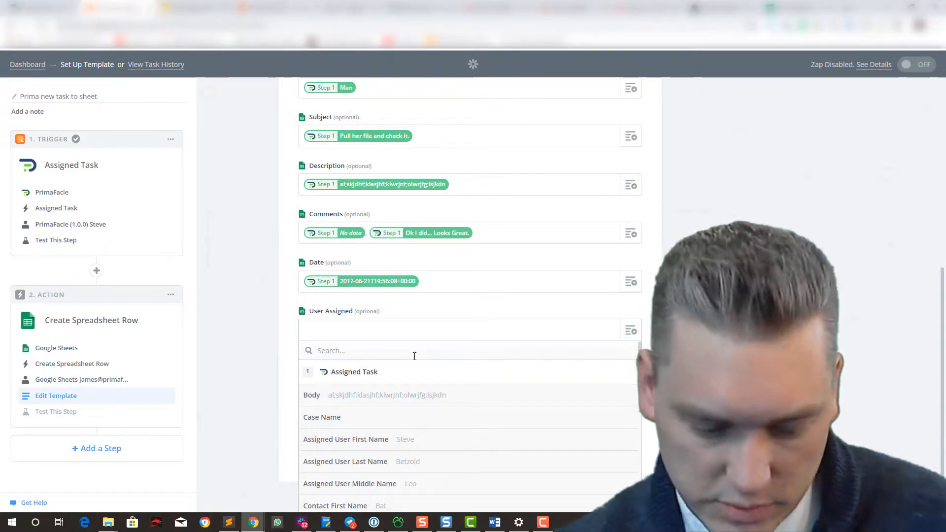
type("user")
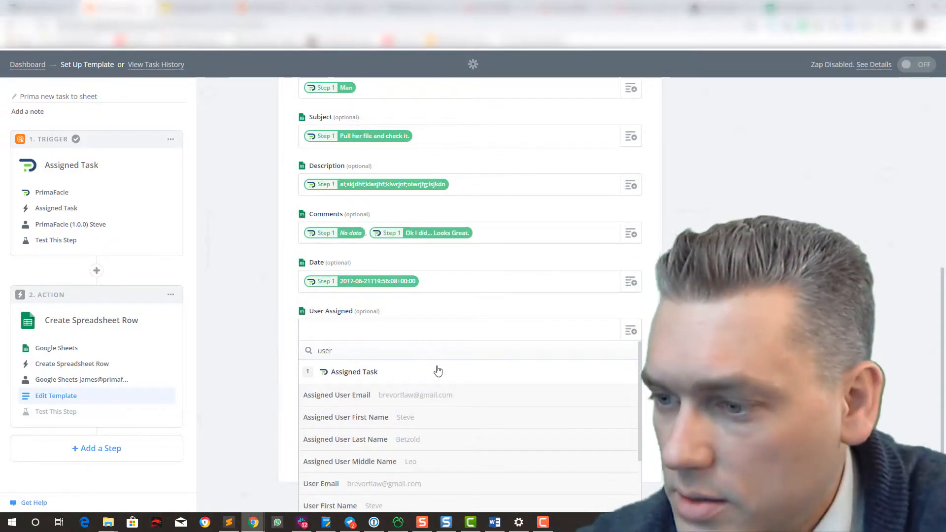
left_click_drag(399, 350, 304, 348)
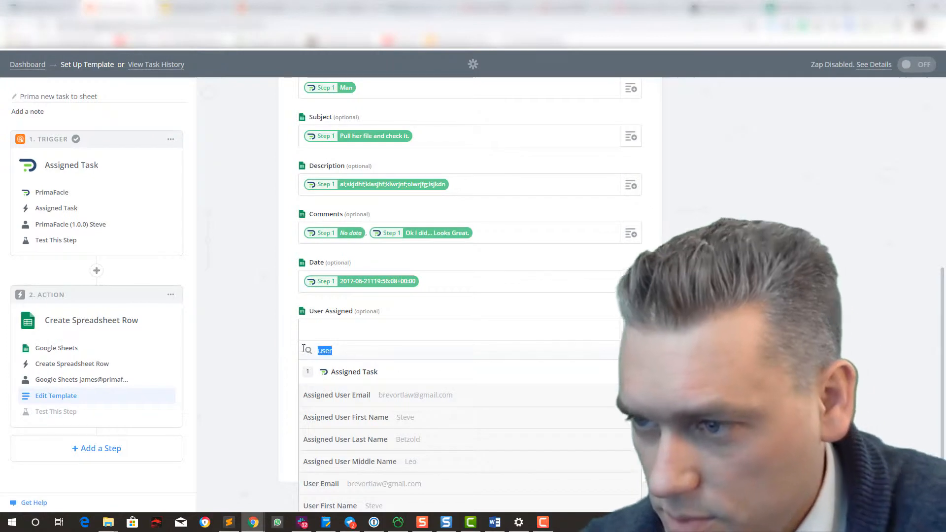
key("BackSpace")
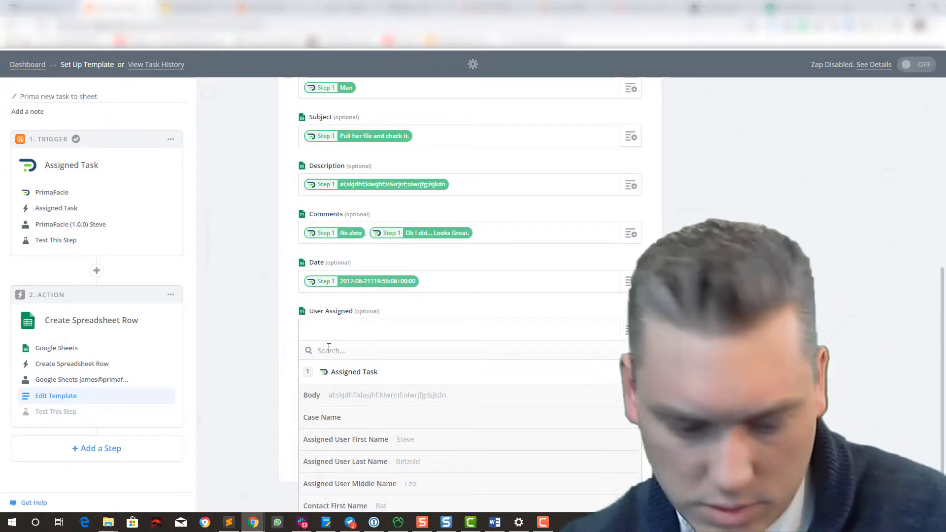
type("Use")
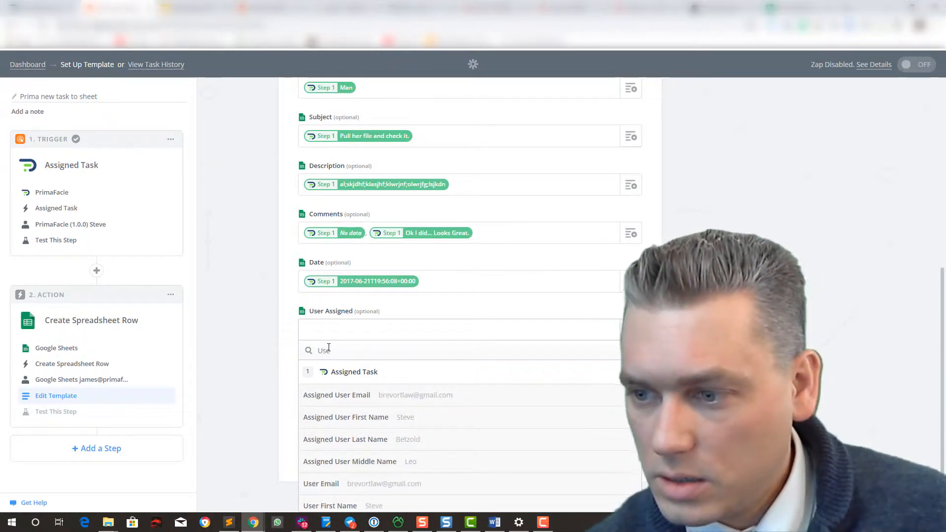
type("r id")
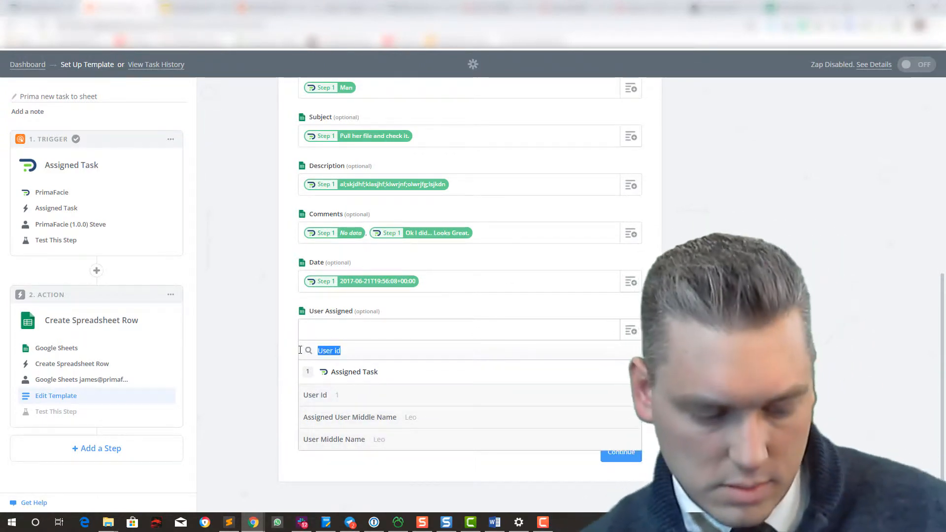
type("Assigned")
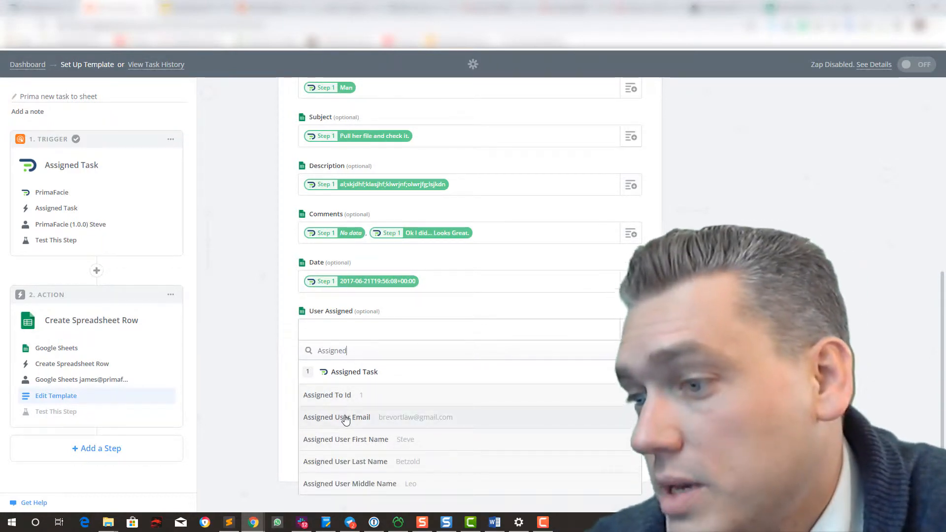
left_click(347, 418)
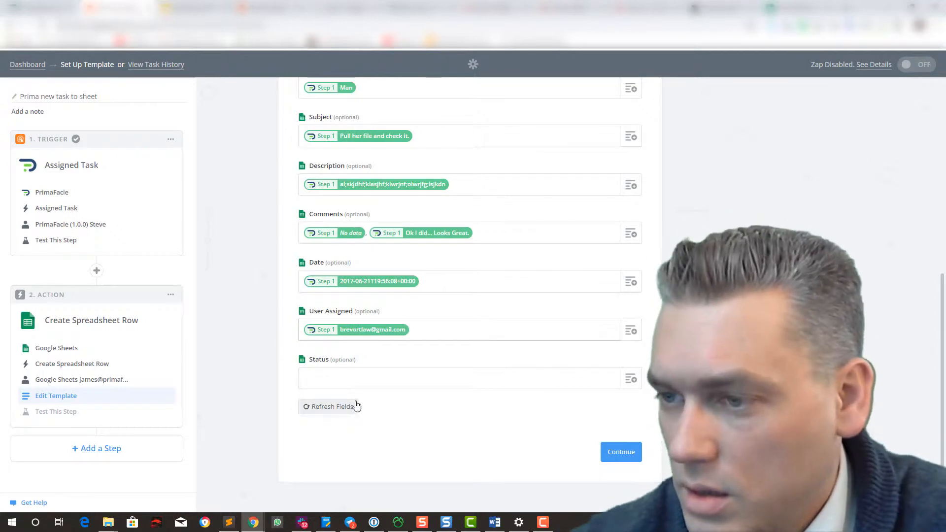
- Map the Status field to Status Id from the Assigned Task step
left_click(630, 380)
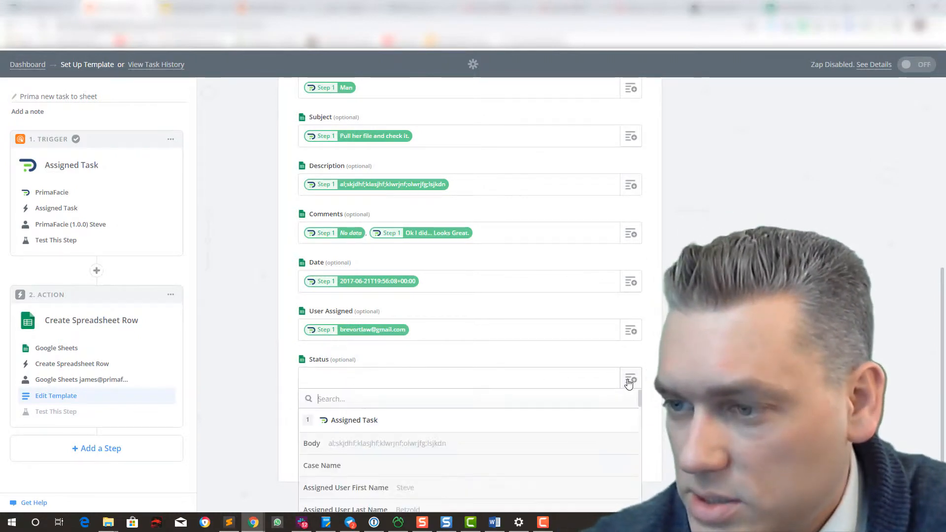
scroll(714, 394, "down", 3)
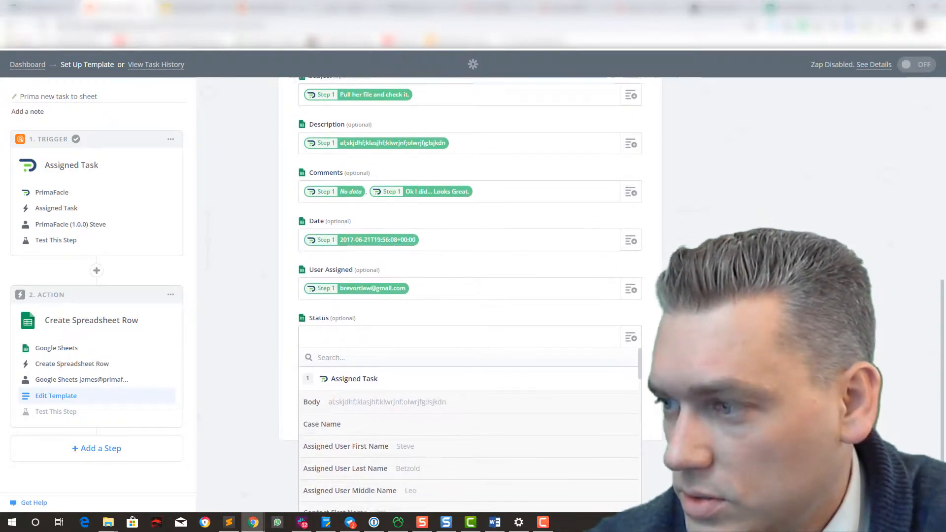
scroll(470, 296, "down", 3)
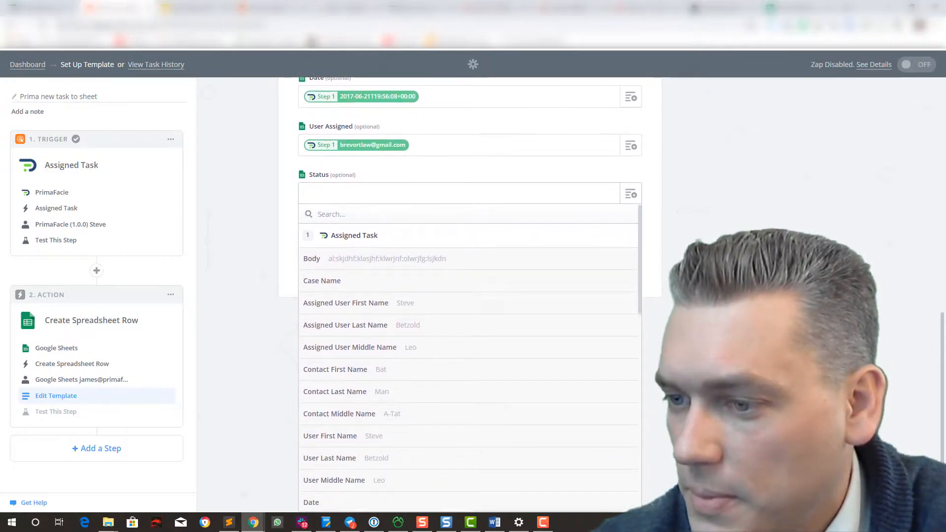
scroll(470, 295, "down", 1)
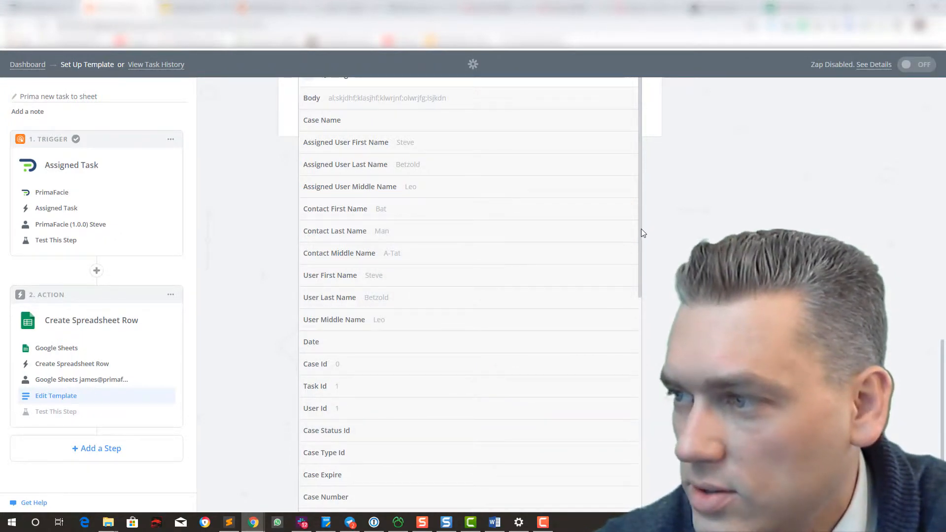
left_click_drag(641, 229, 612, 434)
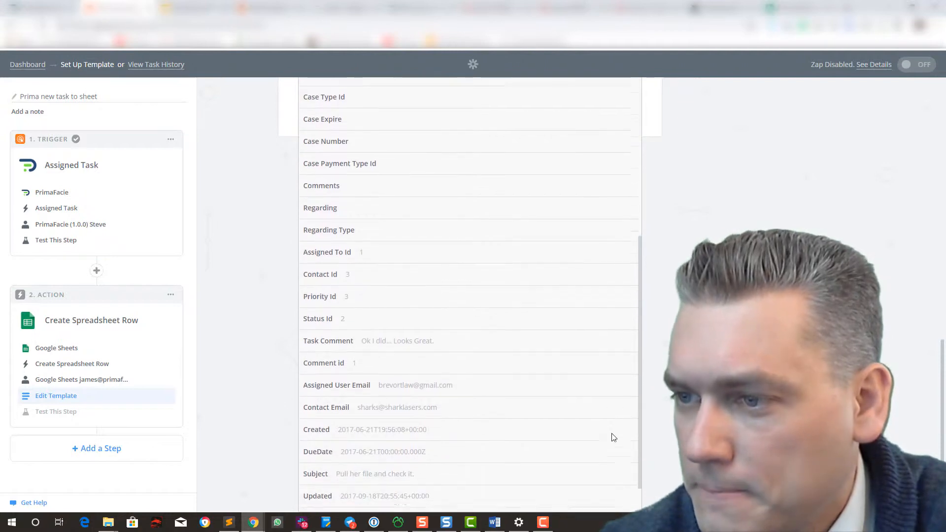
scroll(614, 438, "down", 1)
scroll(614, 441, "down", 1)
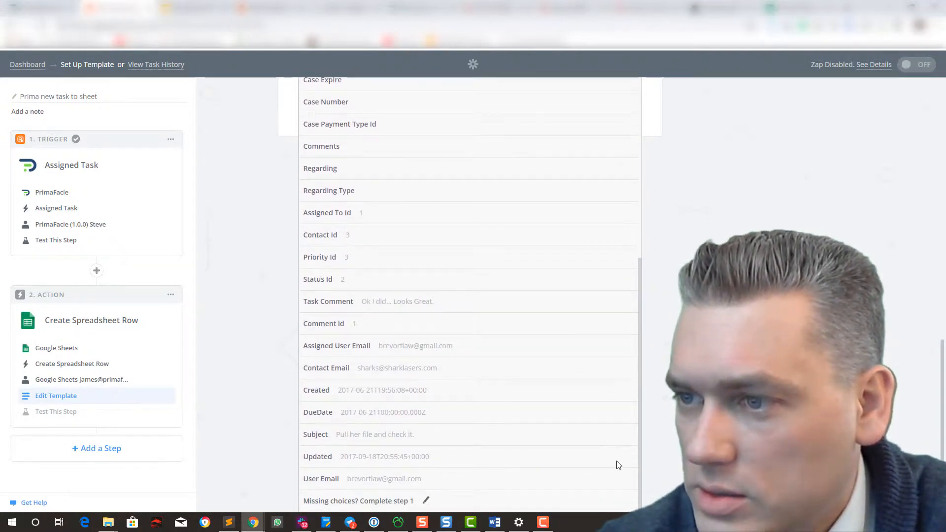
scroll(616, 372, "up", 7)
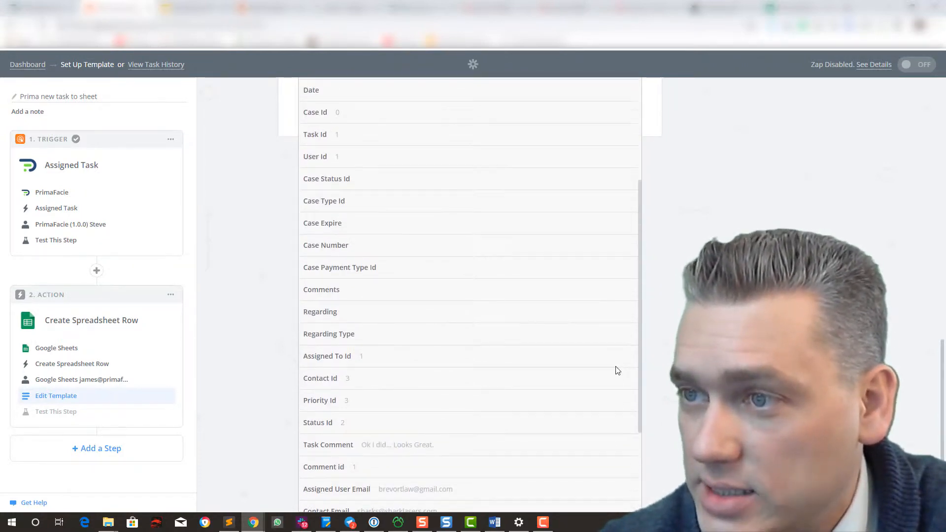
scroll(623, 460, "down", 7)
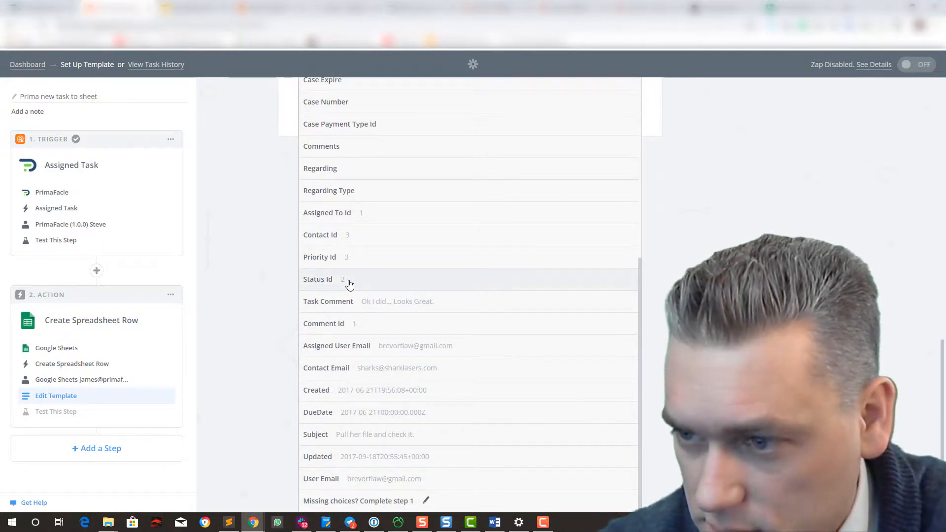
left_click(349, 284)
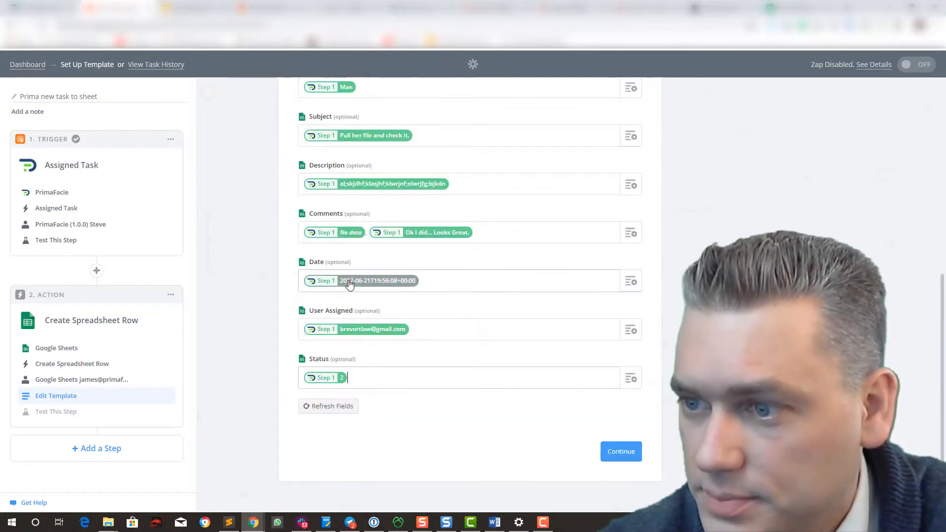
- Continue to the Google Sheets test, review the sample row and send the test row to Google Sheets
left_click(621, 452)
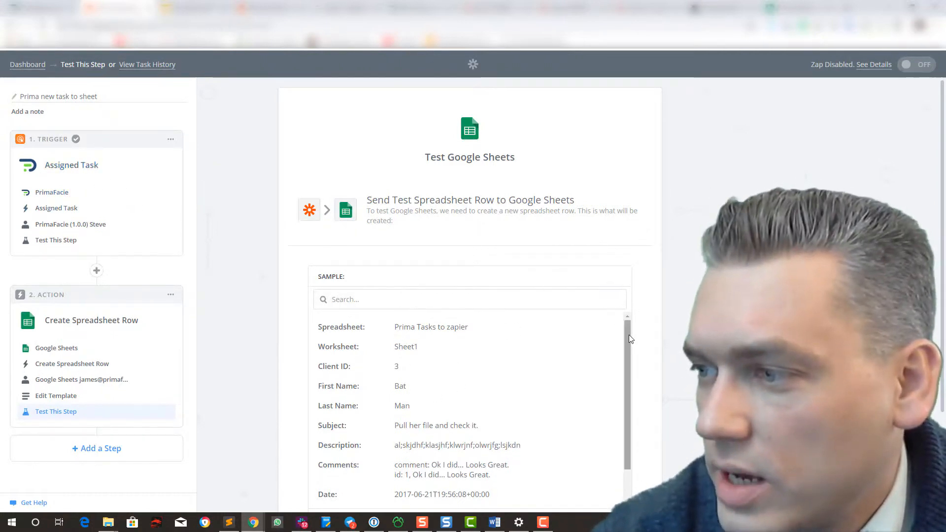
scroll(628, 338, "down", 3)
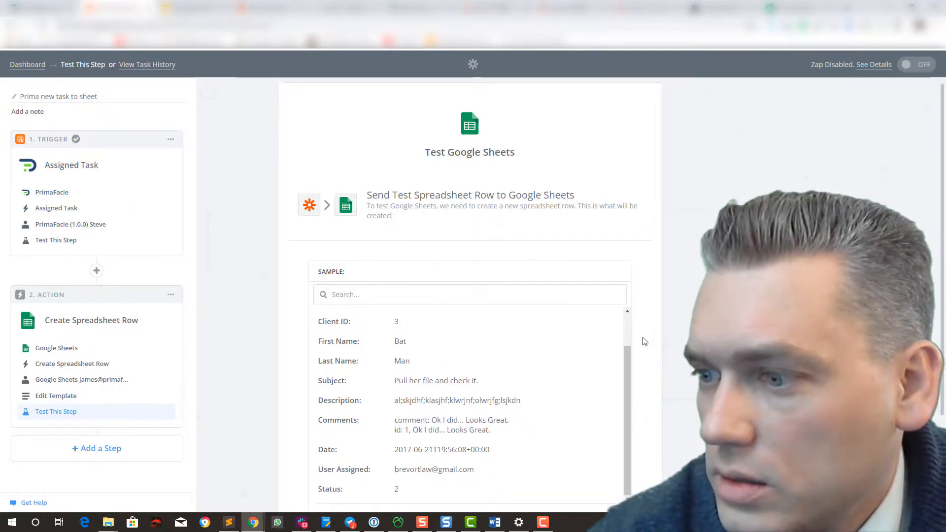
scroll(647, 344, "down", 3)
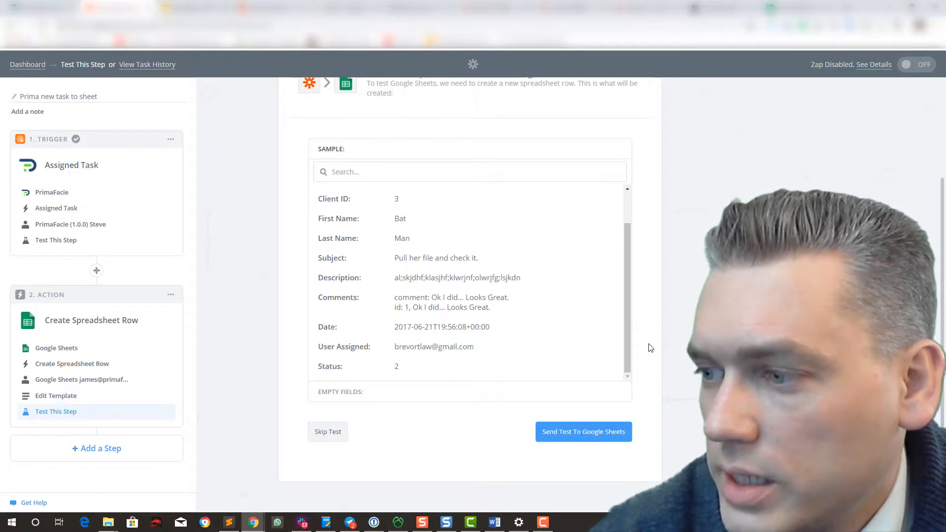
left_click(577, 432)
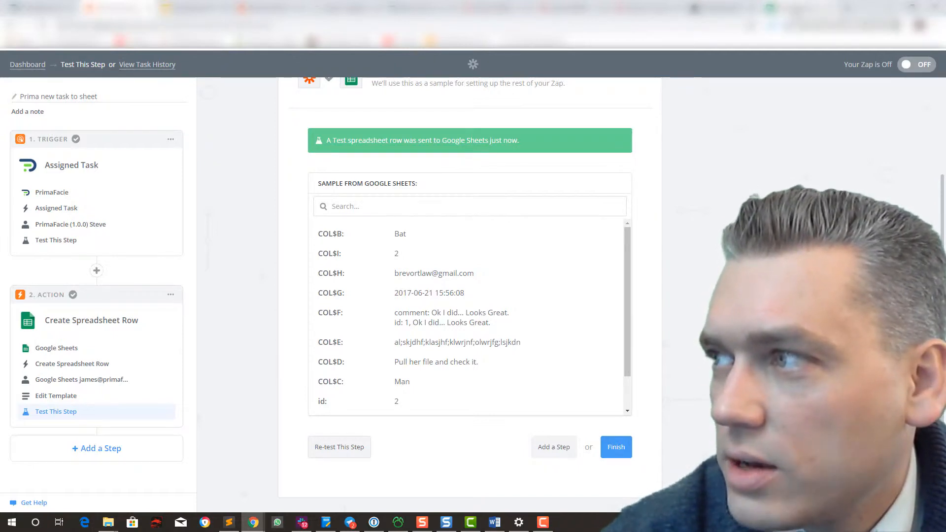
- Check the test row in the Prima Tasks to zapier spreadsheet and return to the Zap editor
left_click(798, 10)
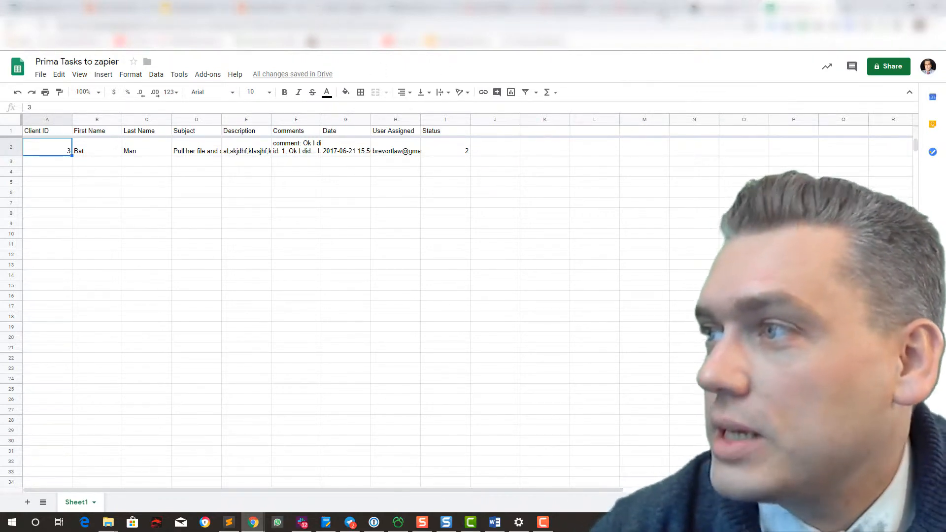
left_click(113, 6)
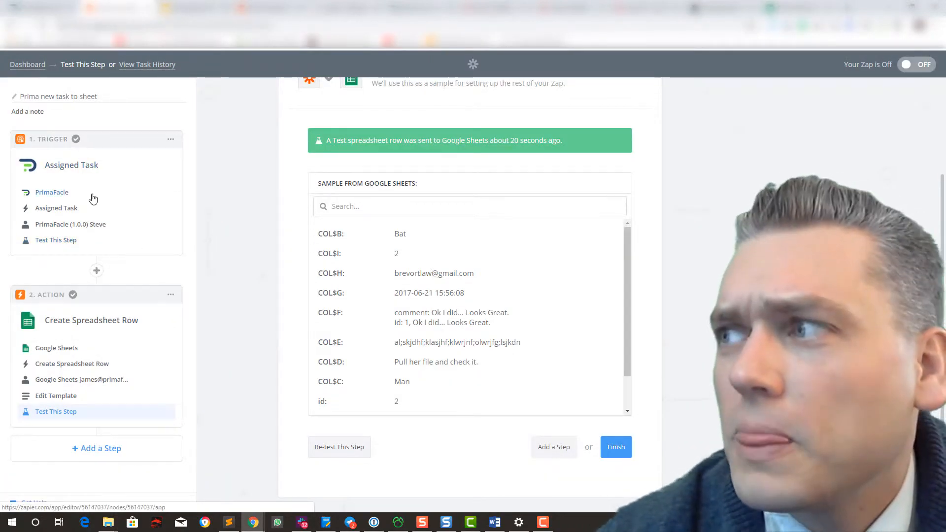
left_click(693, 7)
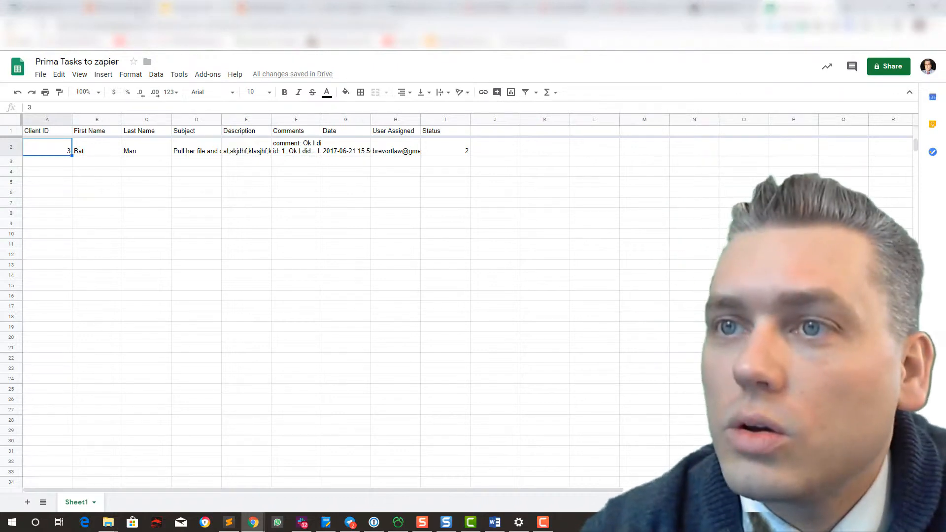
left_click(121, 12)
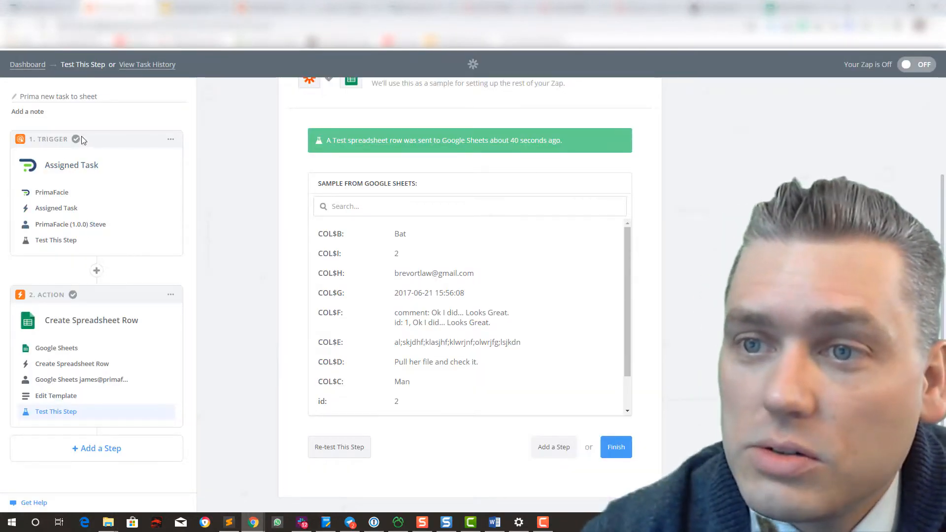
- Insert a Filter by Zapier step between the trigger and the spreadsheet action, using the Only continue if rule
left_click(96, 273)
left_click(71, 428)
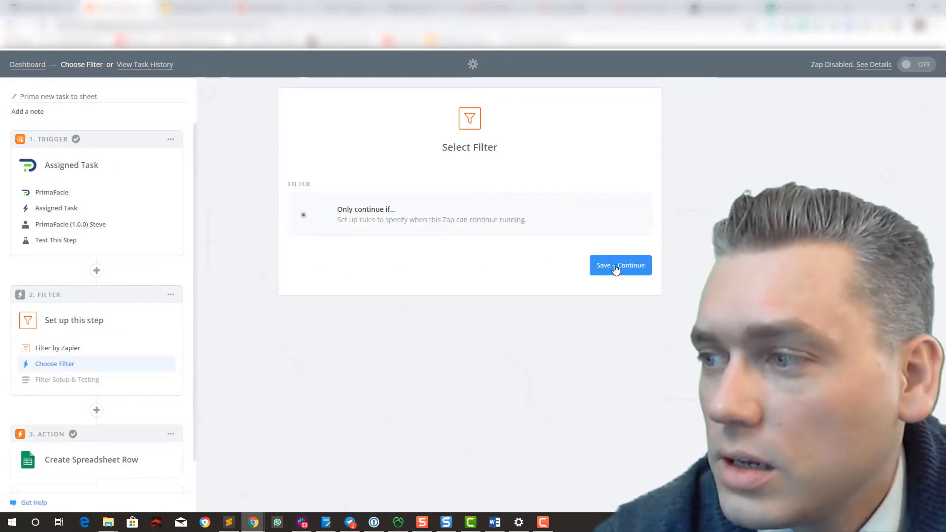
left_click(617, 267)
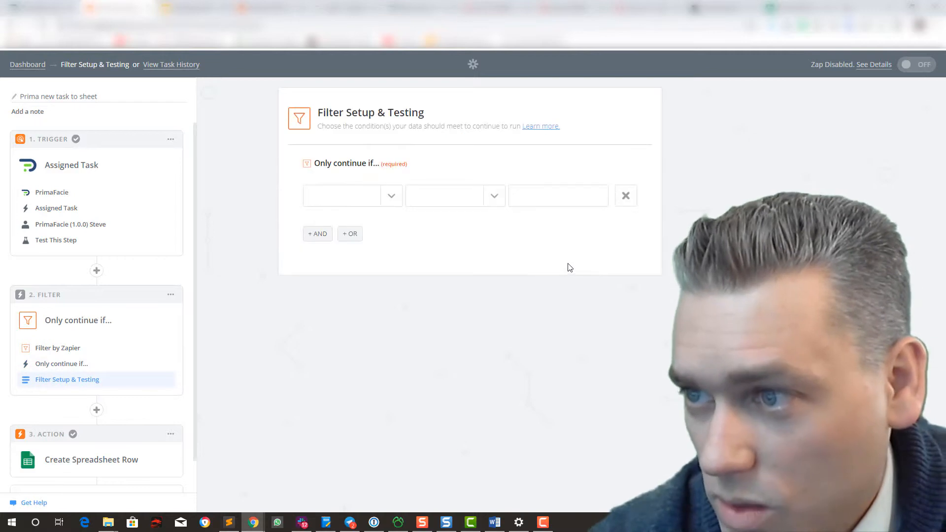
- Set the filter to continue only if Contact First Name (Text) Exactly matches the sample contact's first name
left_click(390, 199)
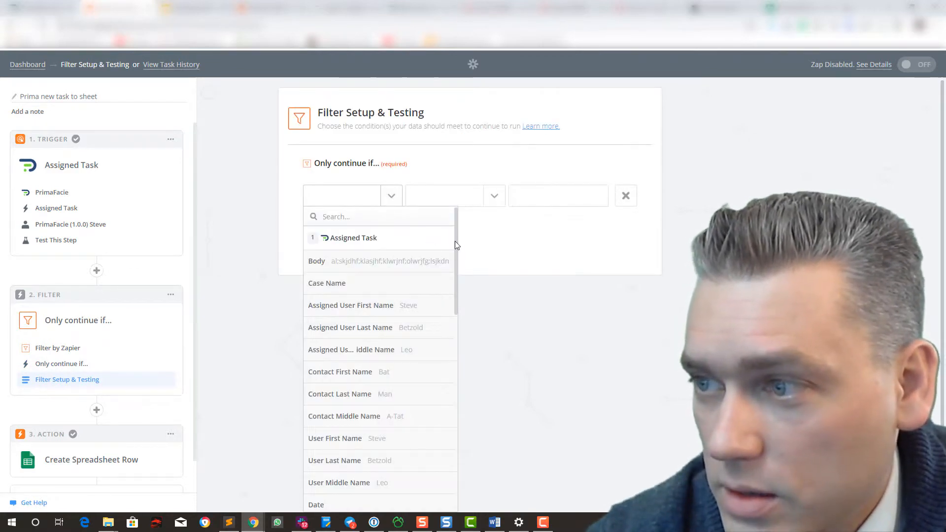
scroll(451, 266, "down", 3)
left_click(410, 283)
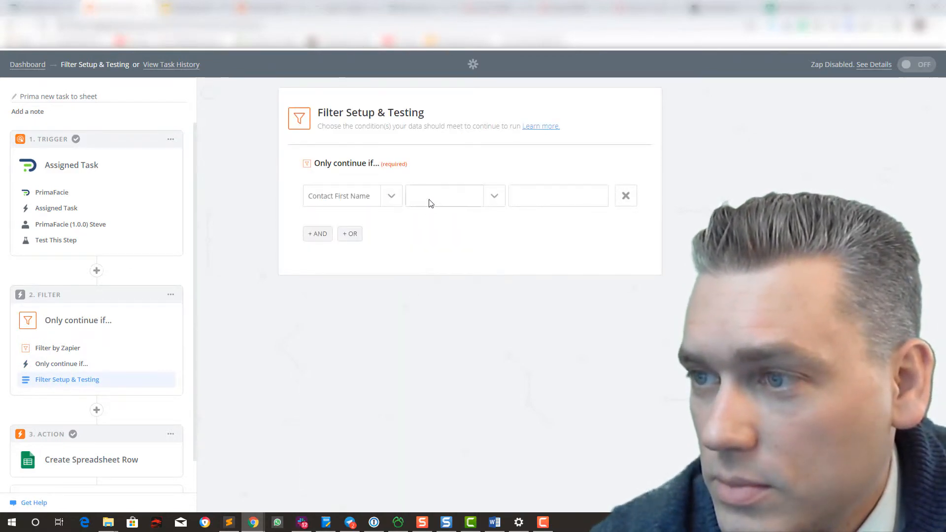
left_click(436, 197)
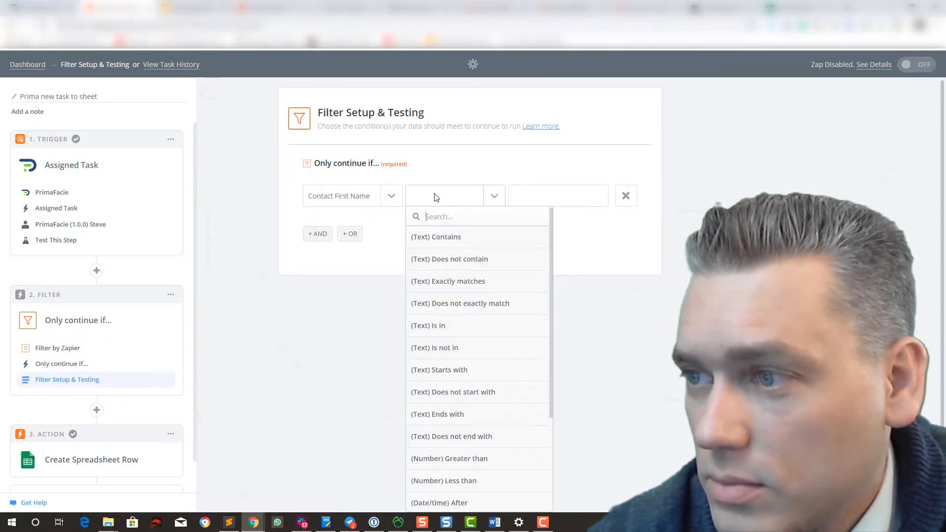
left_click(473, 281)
left_click(536, 188)
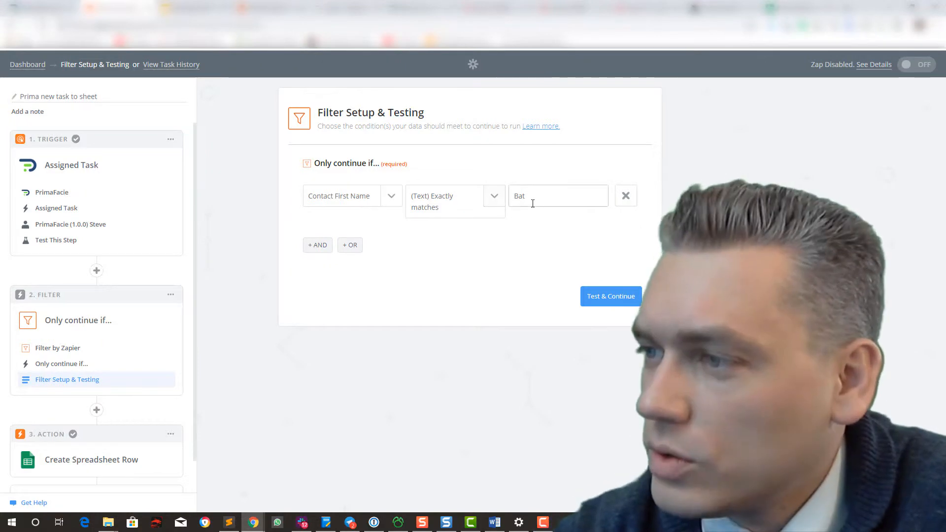
- Change the filter condition to use the Contact Id field and set its comparison value to the sample contact's ID
left_click(392, 197)
scroll(456, 247, "down", 3)
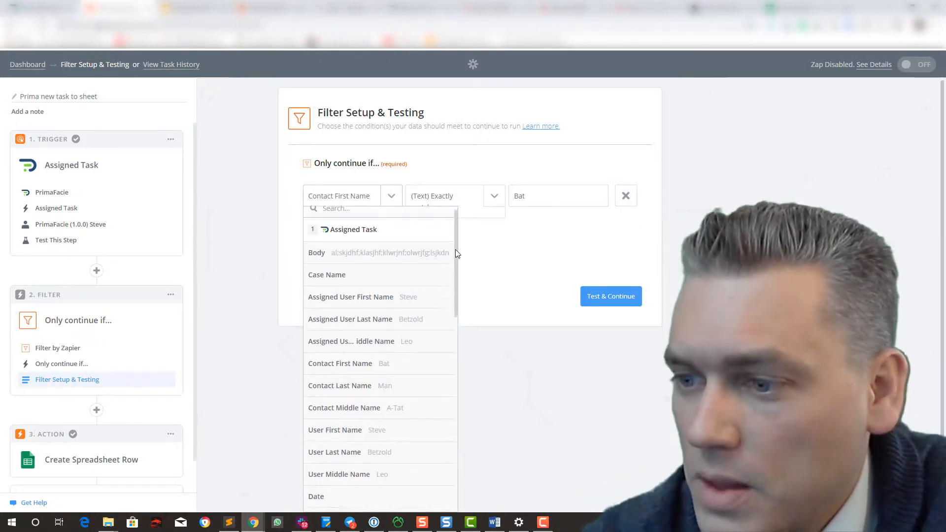
scroll(450, 322, "down", 5)
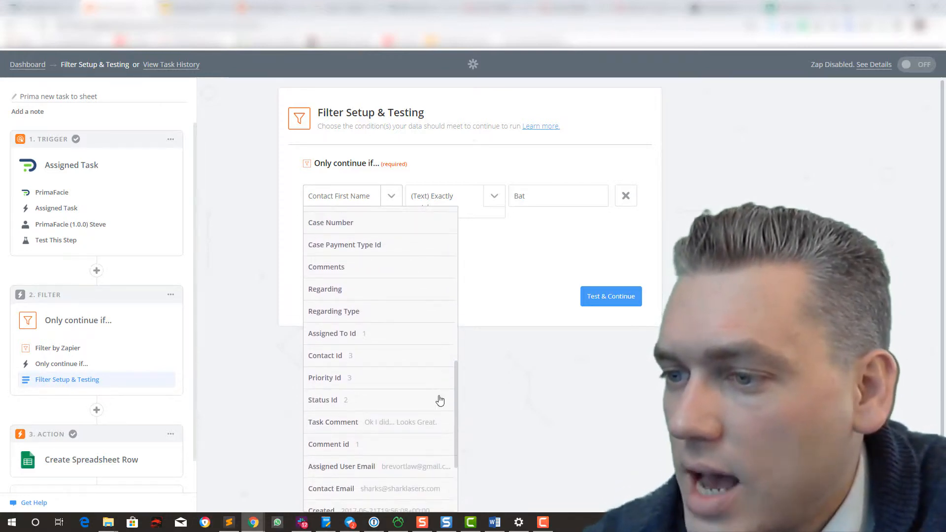
left_click(363, 353)
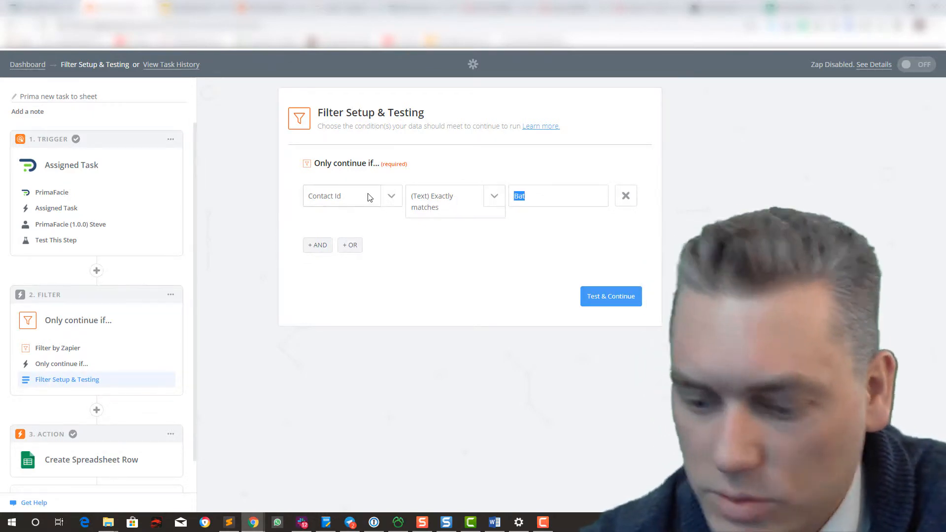
type("3")
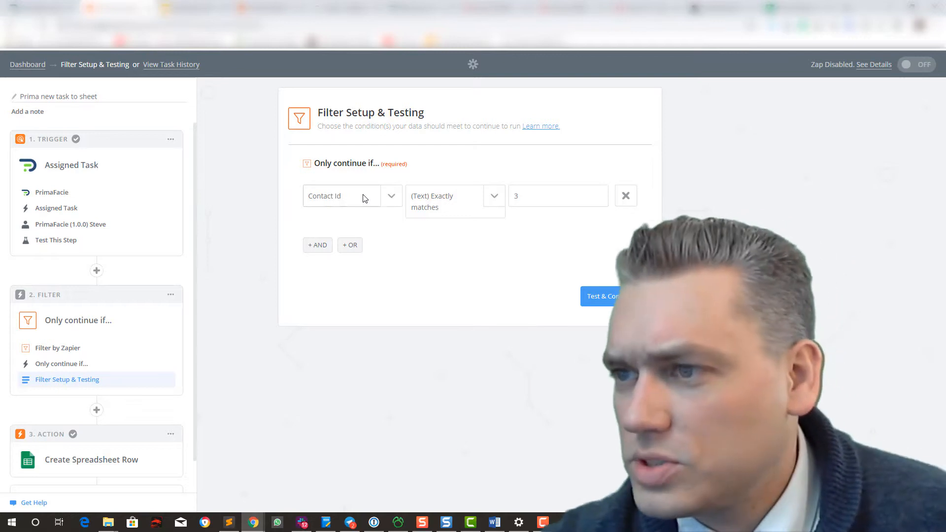
- Check the sample contact ID among the trigger fields and keep Contact Id as the filter field
left_click(391, 197)
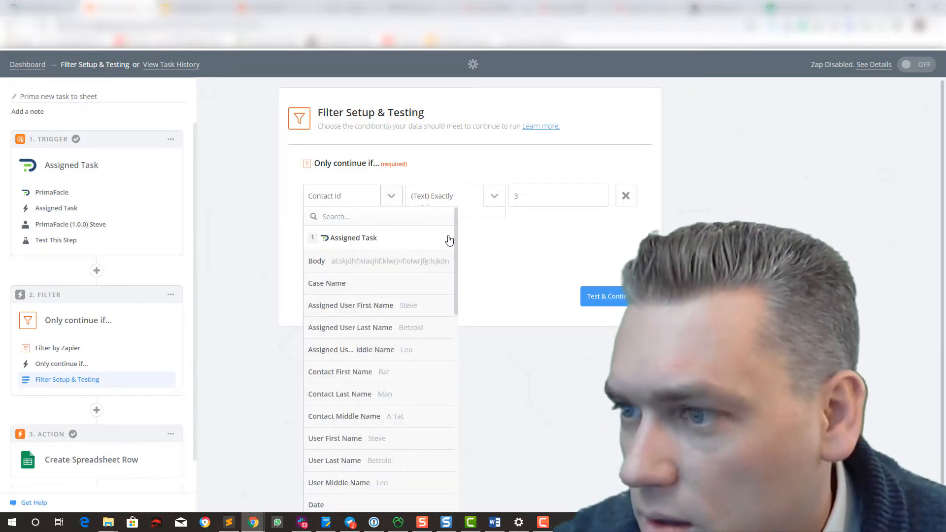
scroll(457, 283, "down", 1)
left_click_drag(457, 283, 451, 393)
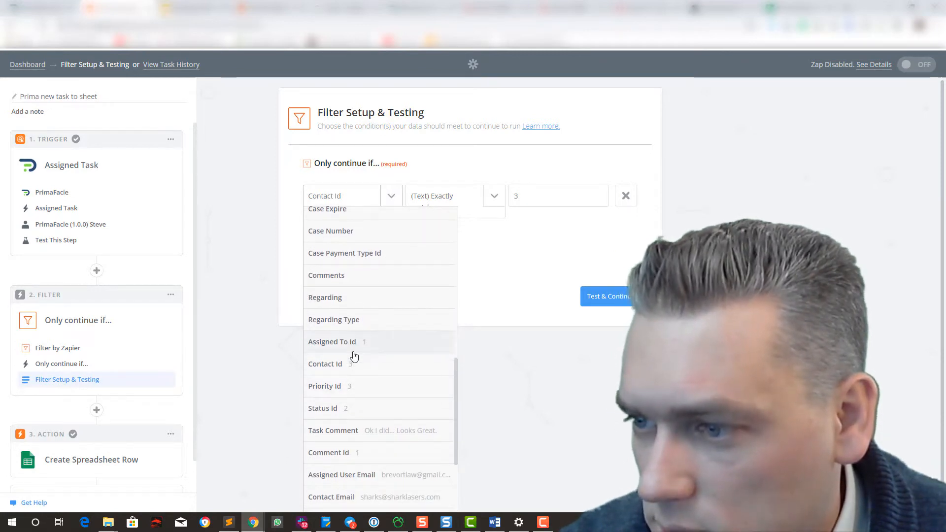
left_click(352, 364)
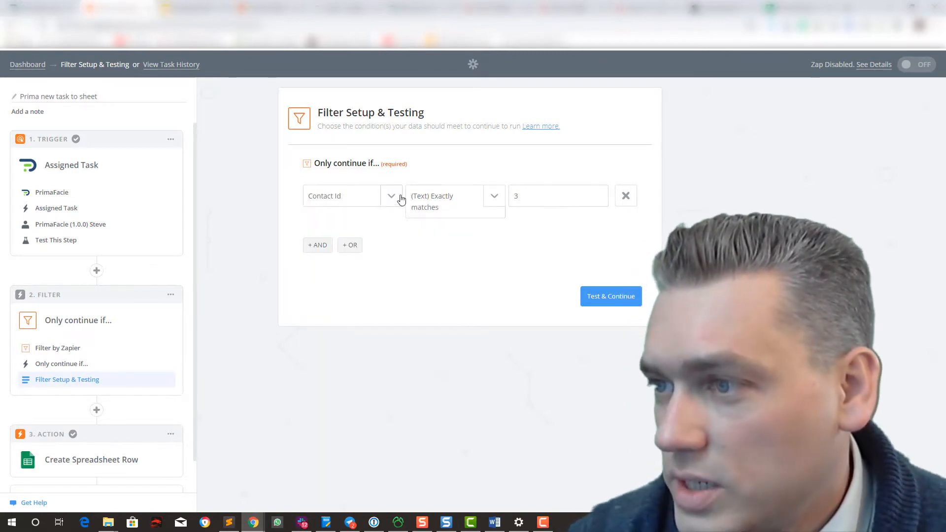
- Review the available filter conditions, keep (Text) Exactly matches and test the filter against the sample data
left_click(489, 205)
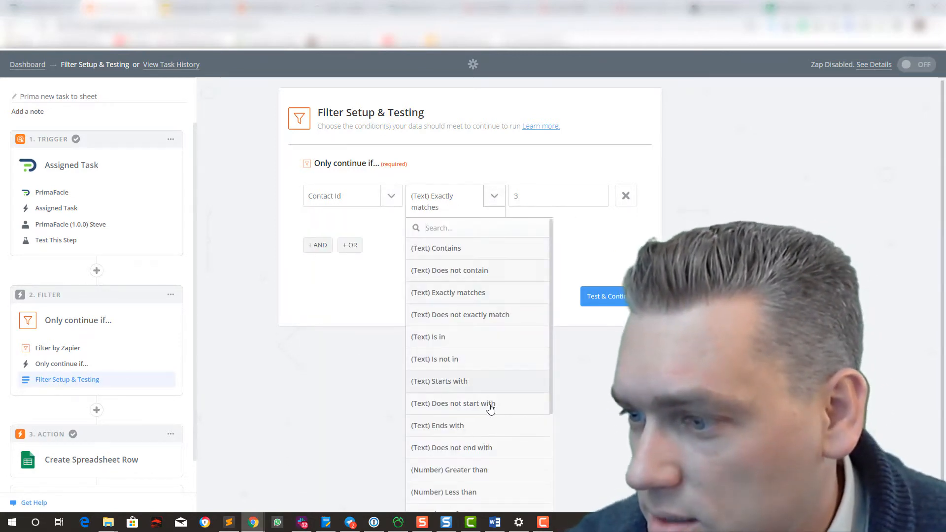
scroll(551, 422, "down", 3)
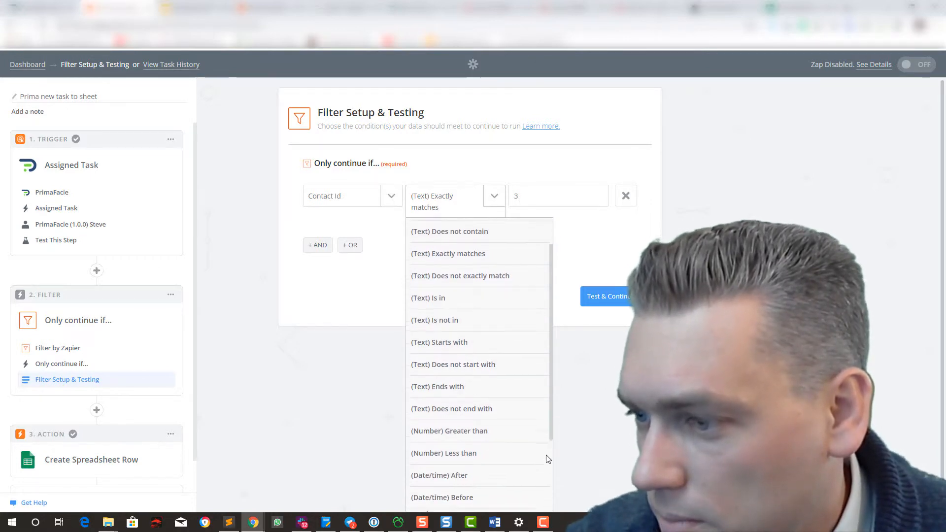
left_click_drag(539, 502, 552, 318)
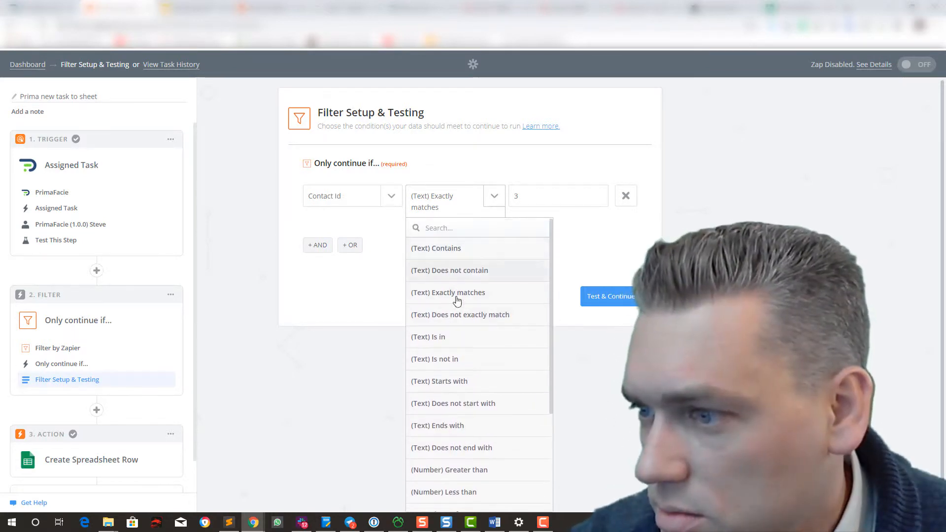
left_click(572, 196)
left_click(611, 297)
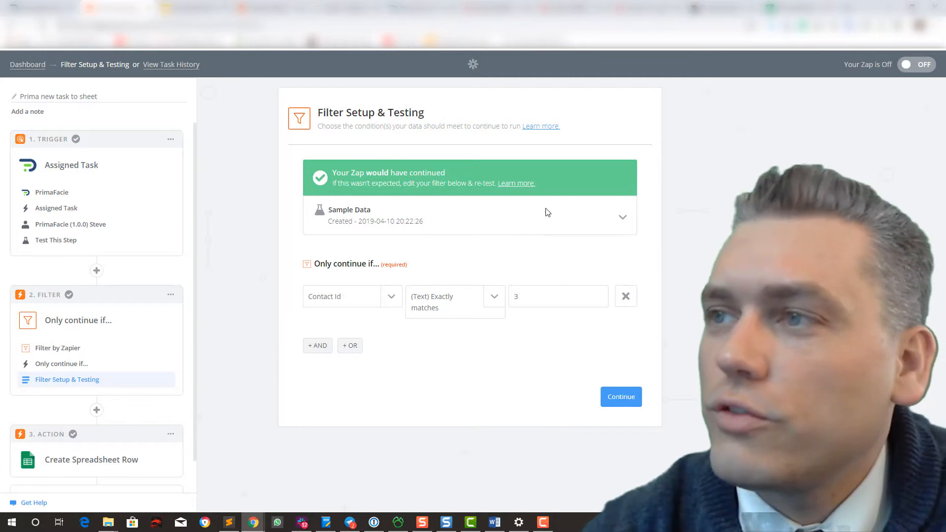
- Check the Client ID in the Prima Tasks to zapier spreadsheet, return to the Zap editor and turn the Zap on
left_click(799, 8)
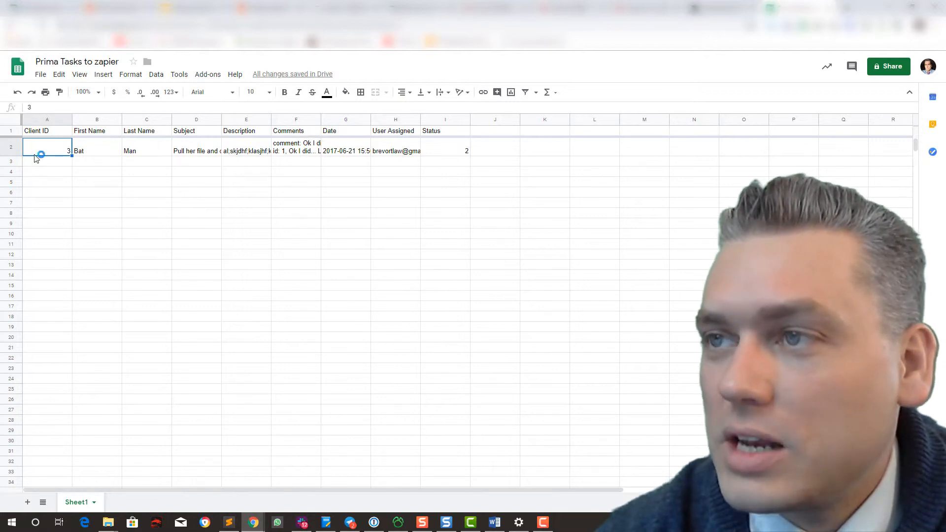
left_click(106, 7)
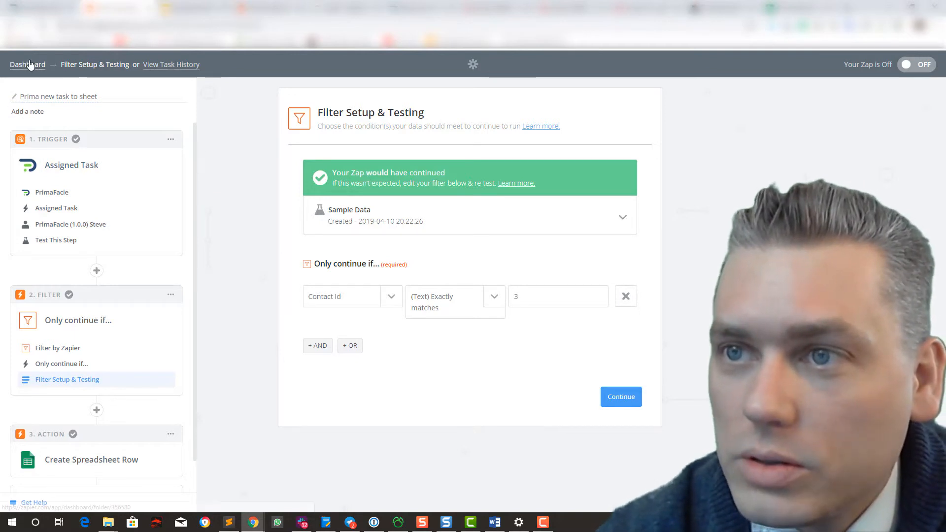
left_click(907, 65)
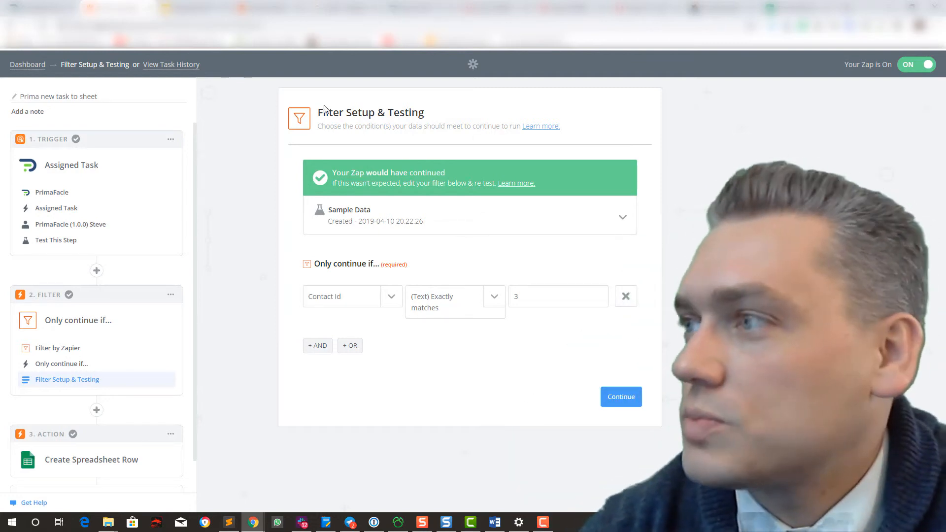
- Look at the PrimaFacie support page and the enabled Zap, ending on the Prima Tasks to zapier spreadsheet to check its rows
left_click(42, 8)
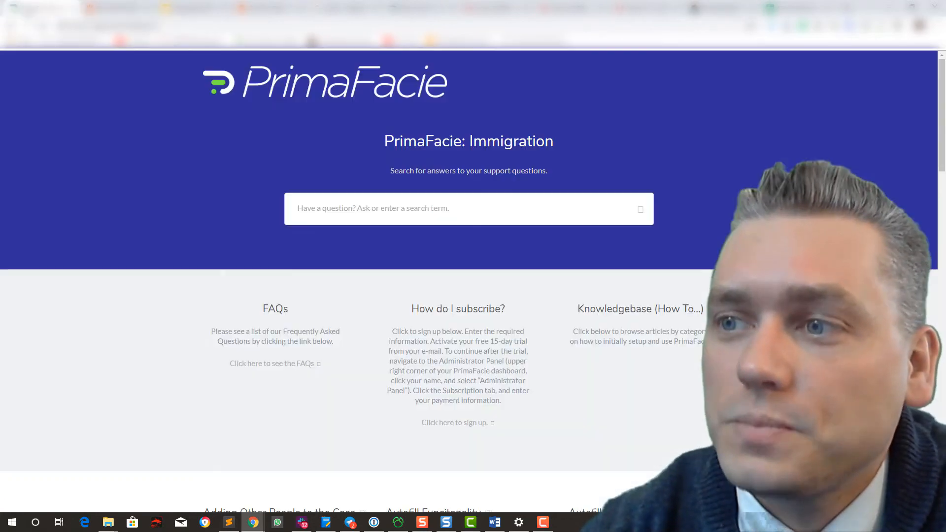
left_click(113, 5)
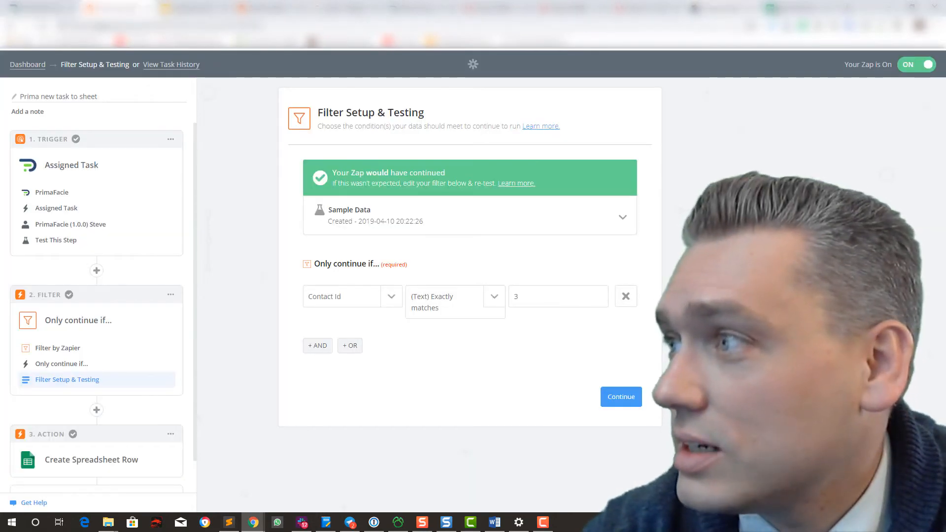
left_click(791, 10)
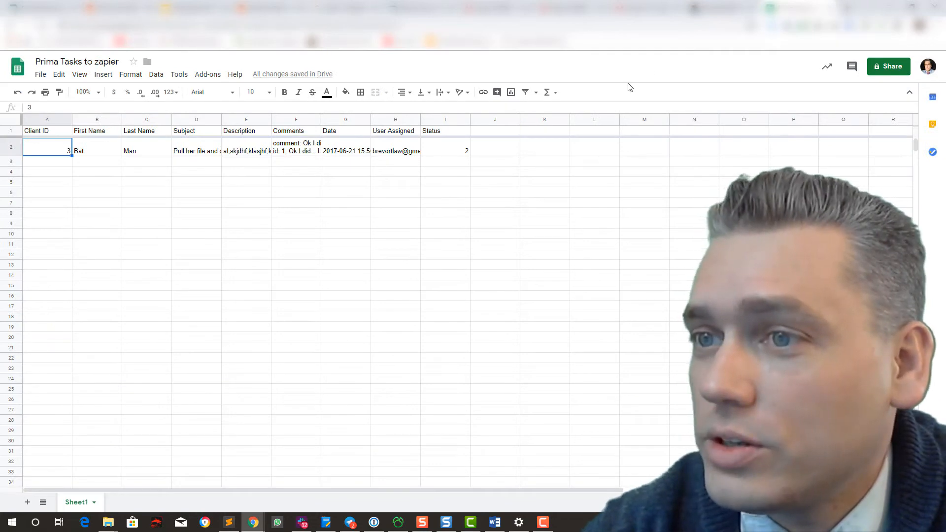